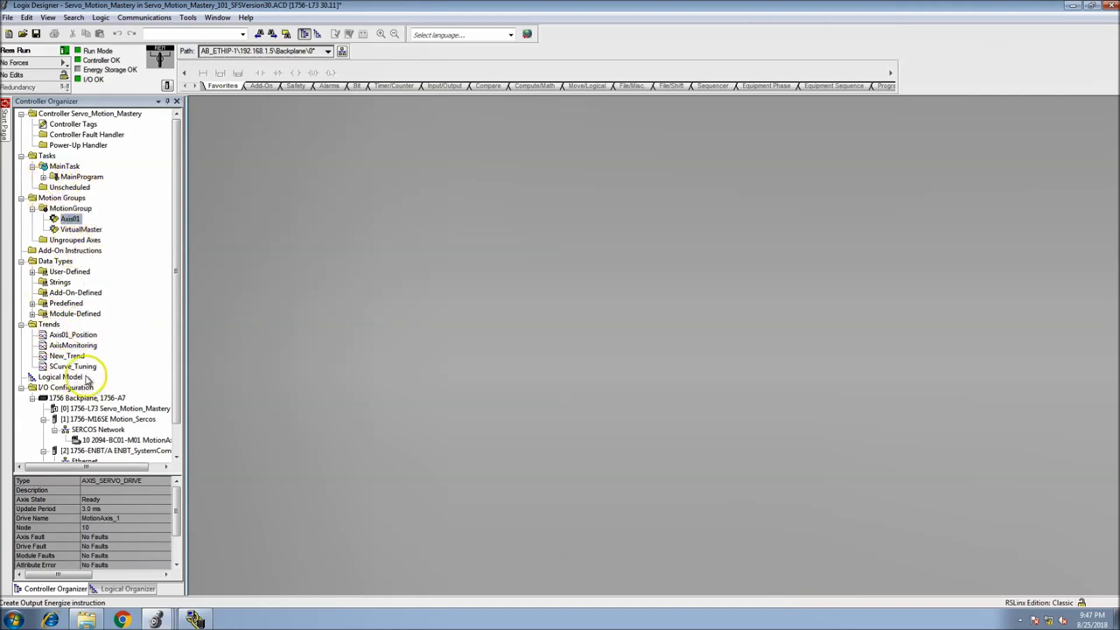
Create a new trend named HookUp_Test under the Trends folder.
right_click(49, 324)
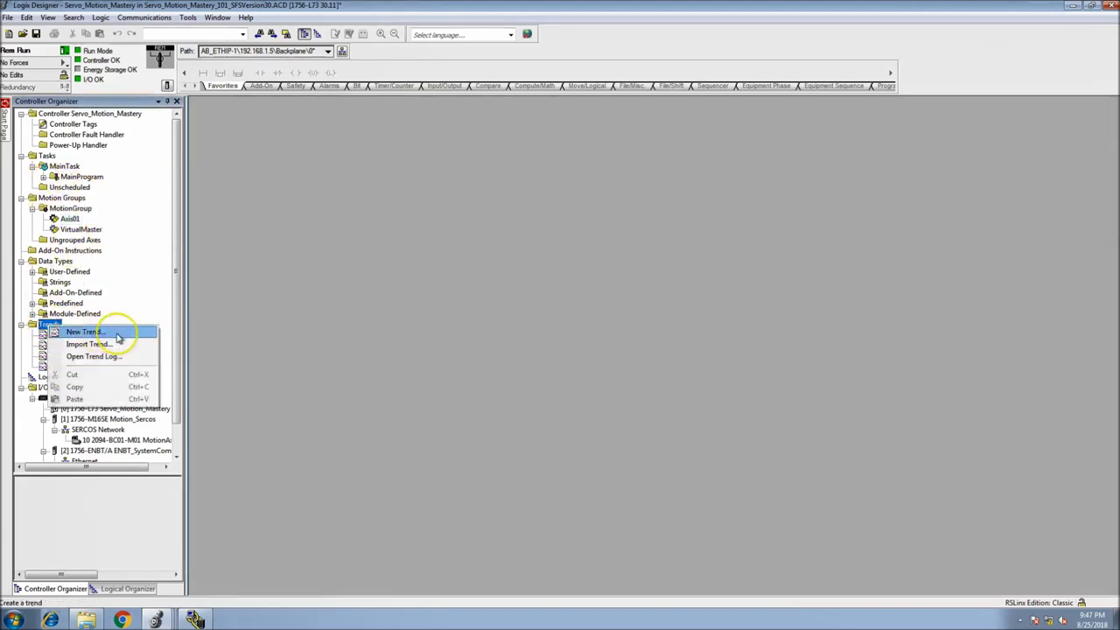
left_click(85, 332)
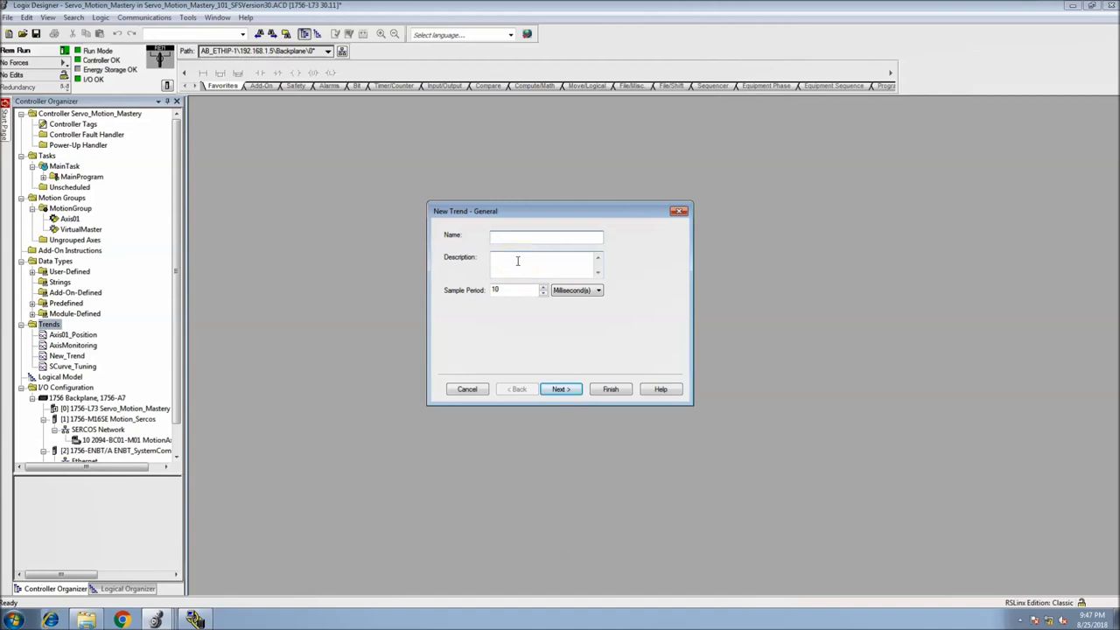
type("HookUp_Test")
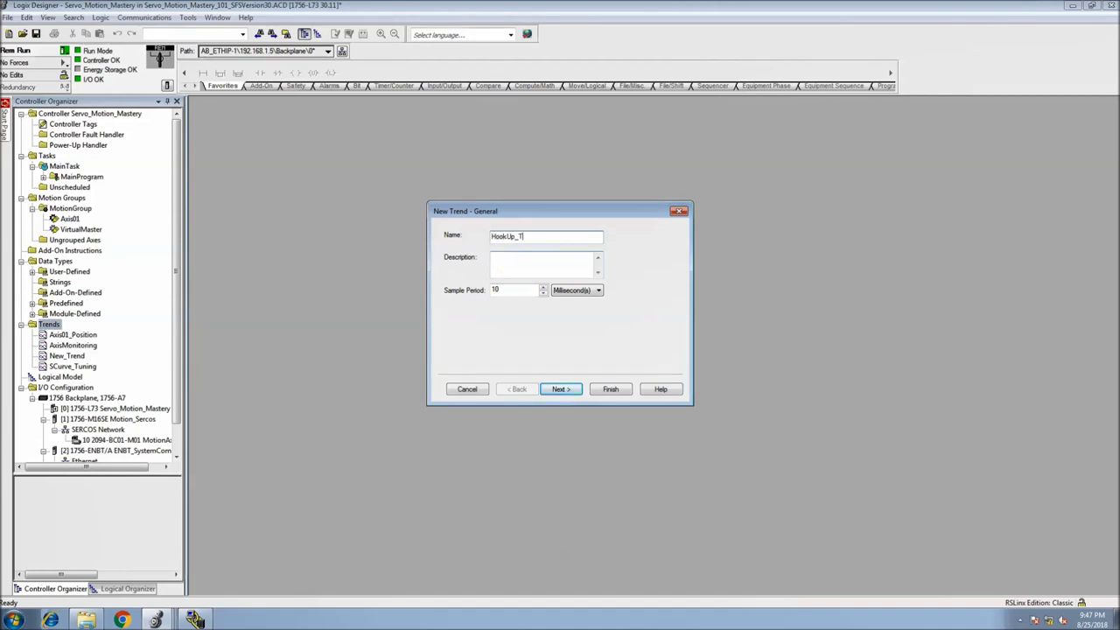
left_click(609, 389)
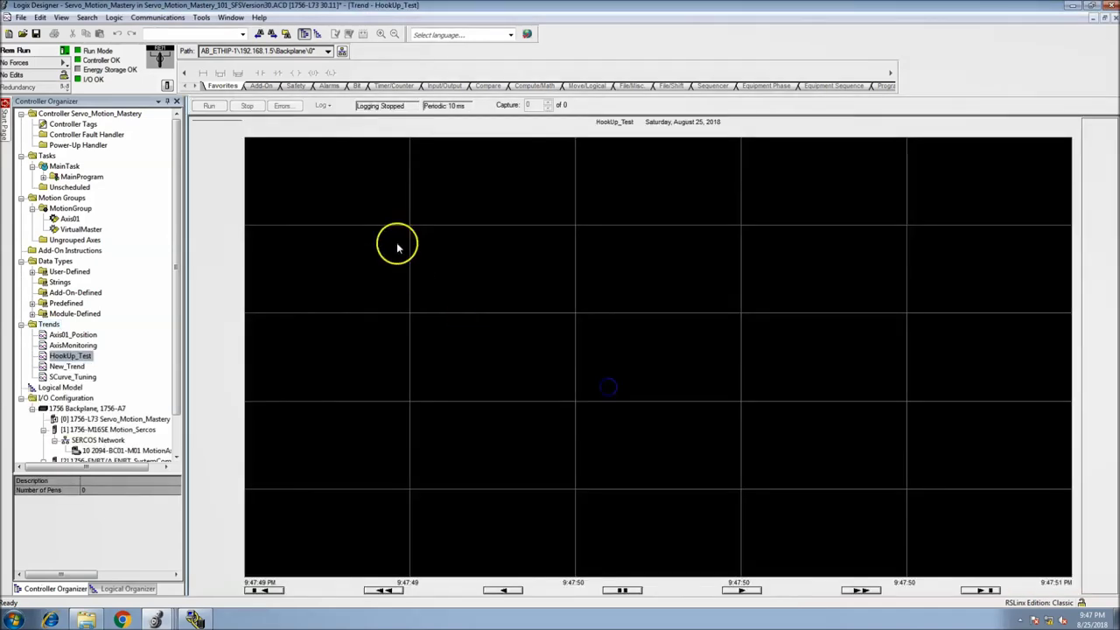
Open the HookUp_Test chart properties at the Pens settings.
right_click(525, 320)
left_click(552, 417)
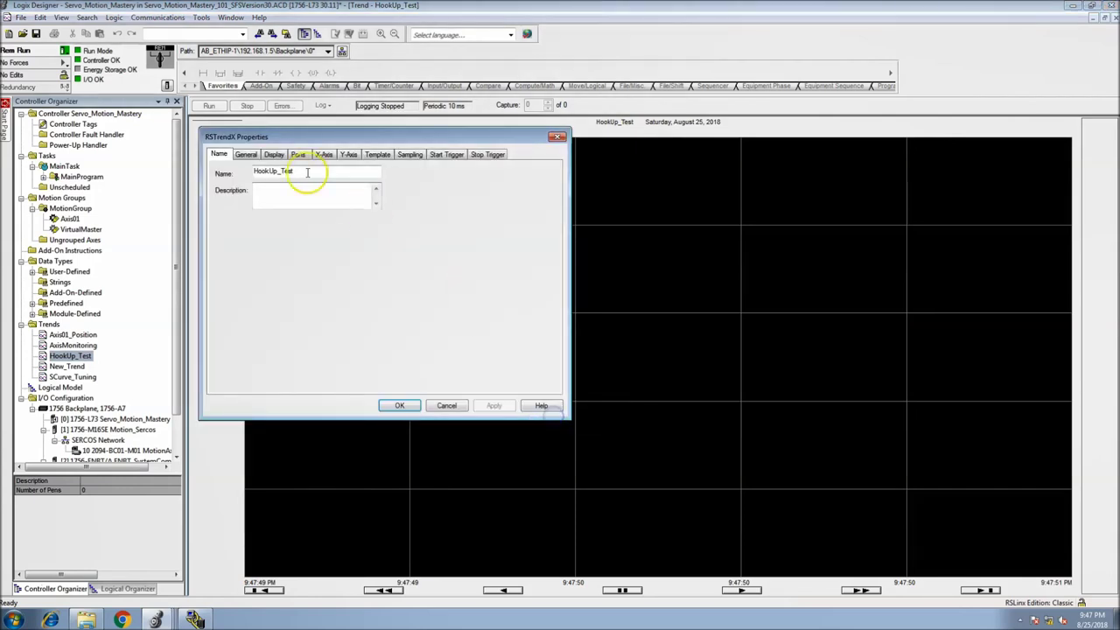
left_click_drag(302, 138, 445, 171)
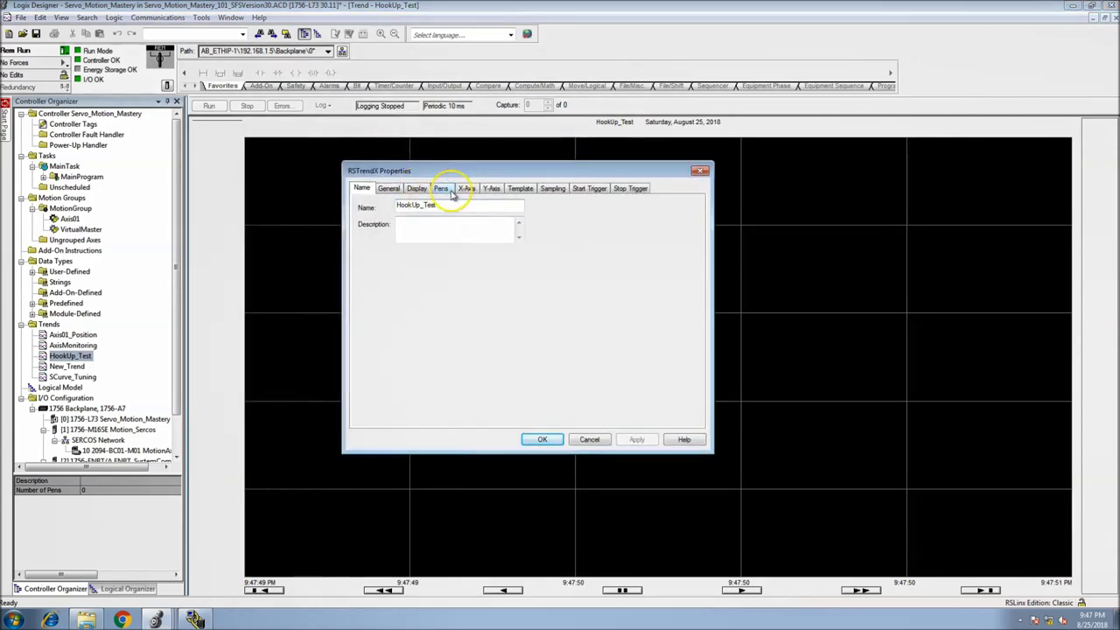
left_click(442, 189)
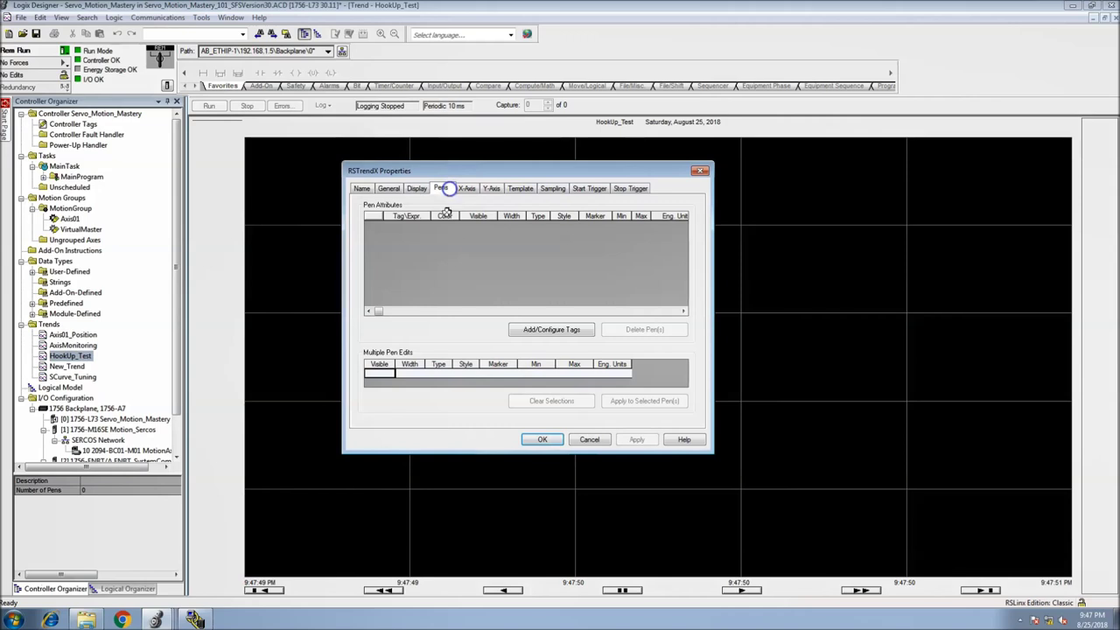
Add Axis01.ActualPosition as a trend pen and apply it.
left_click(552, 330)
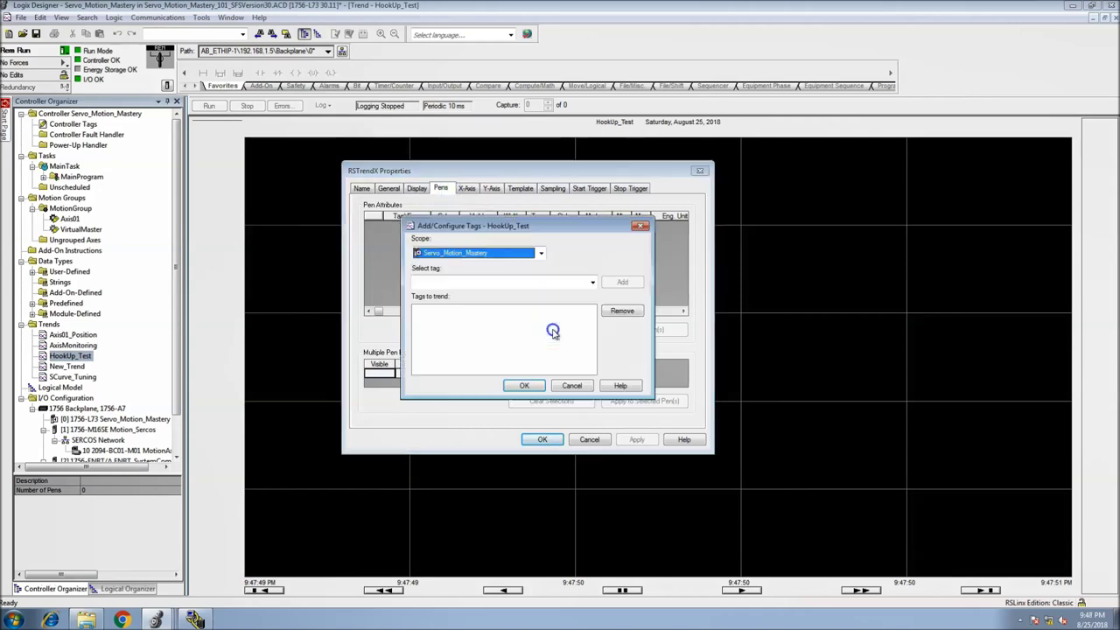
left_click(591, 282)
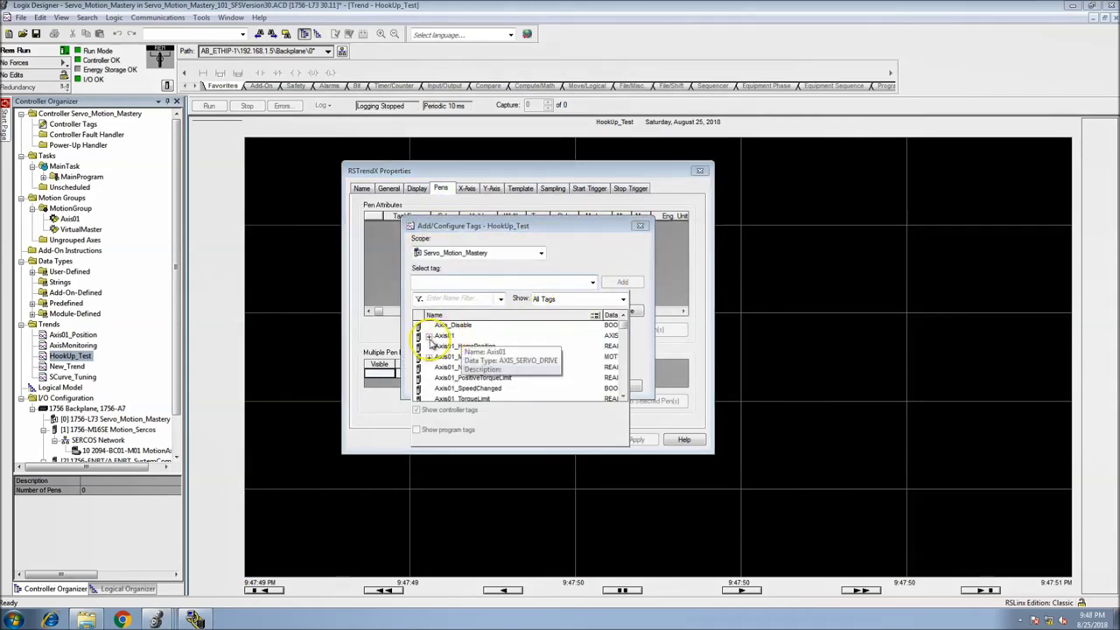
left_click(432, 337)
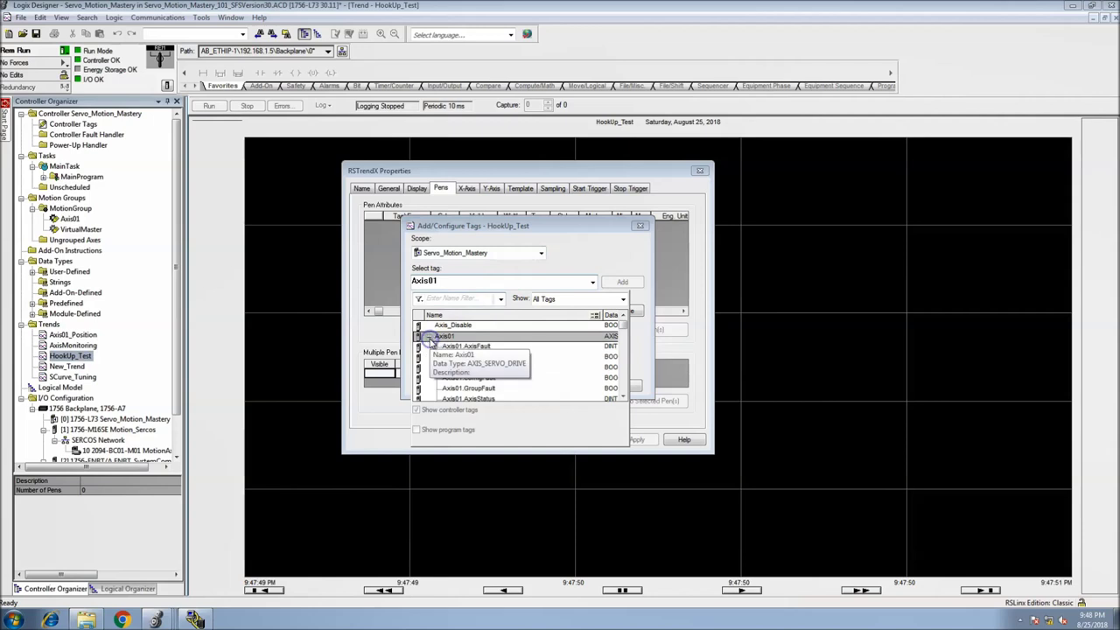
left_click(596, 317)
scroll(505, 354, "down", 1)
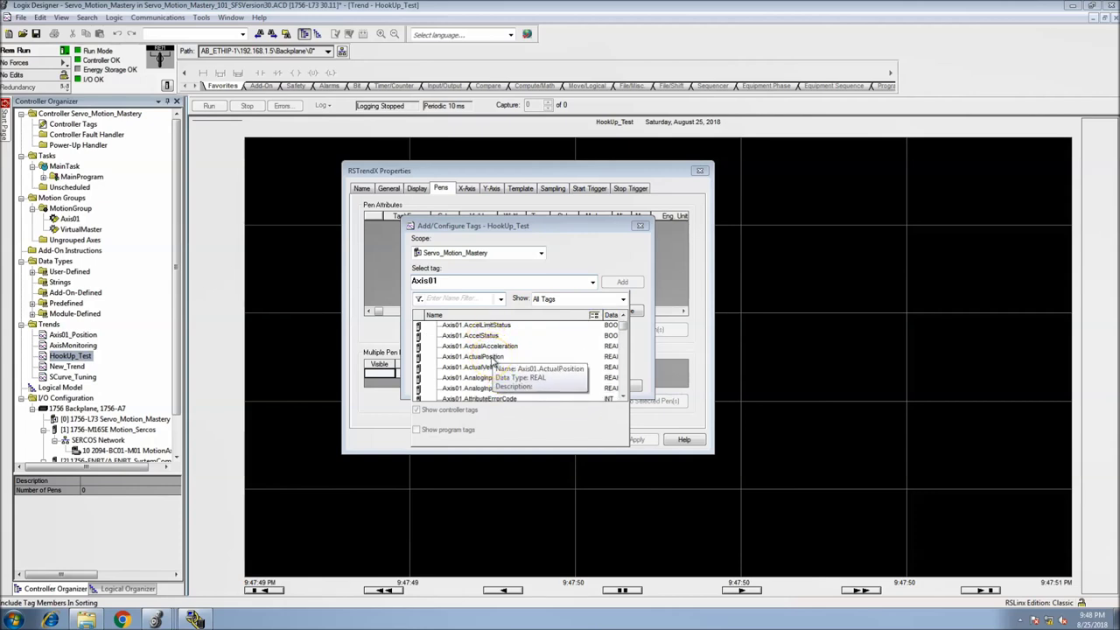
left_click(492, 359)
left_click(622, 281)
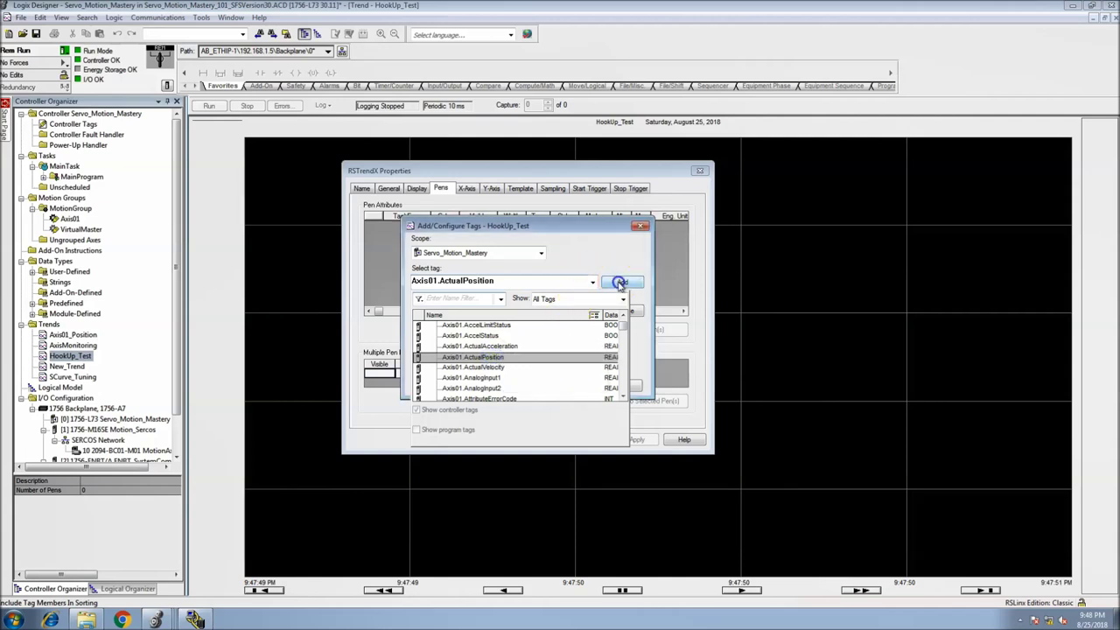
left_click(524, 386)
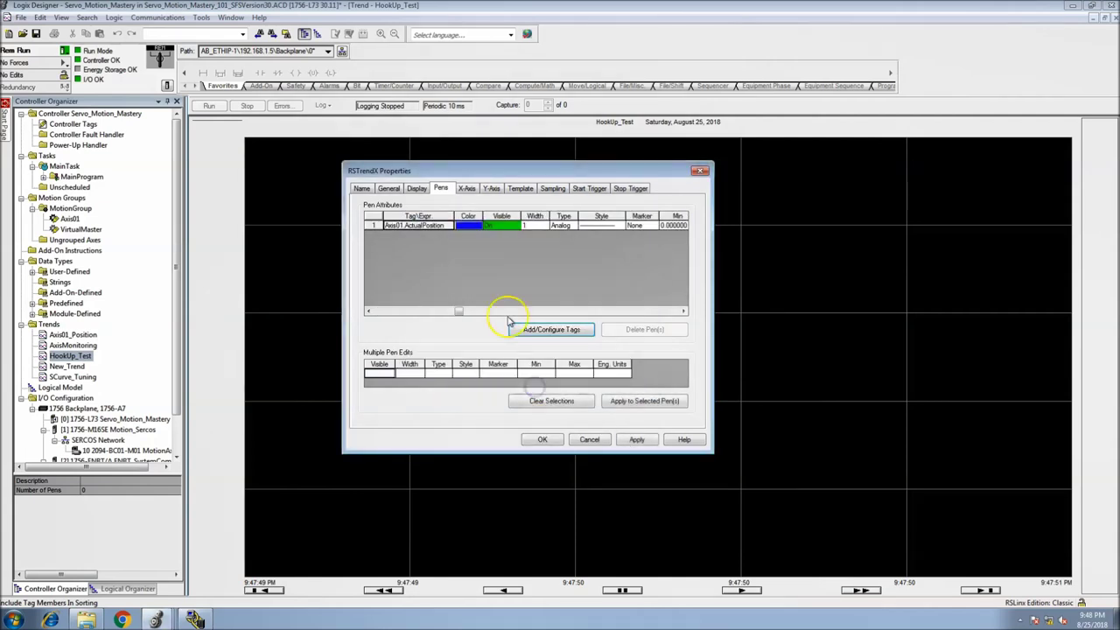
left_click(628, 440)
left_click(470, 189)
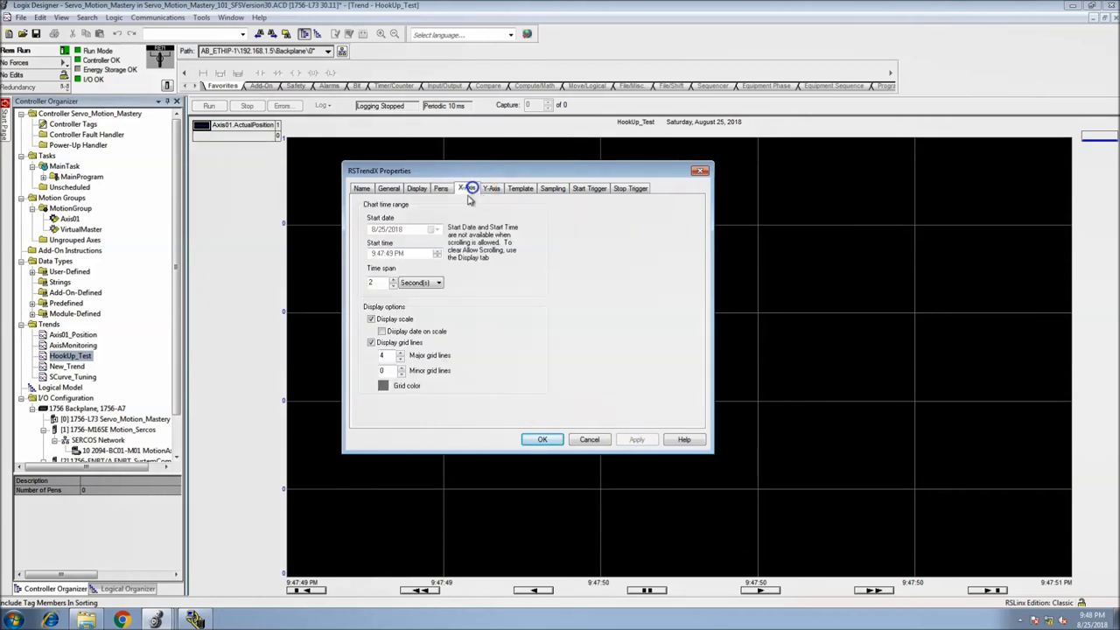
Apply a 15-second X-axis time span and a custom Y-axis range of -10 to 360, then close properties.
left_click(371, 283)
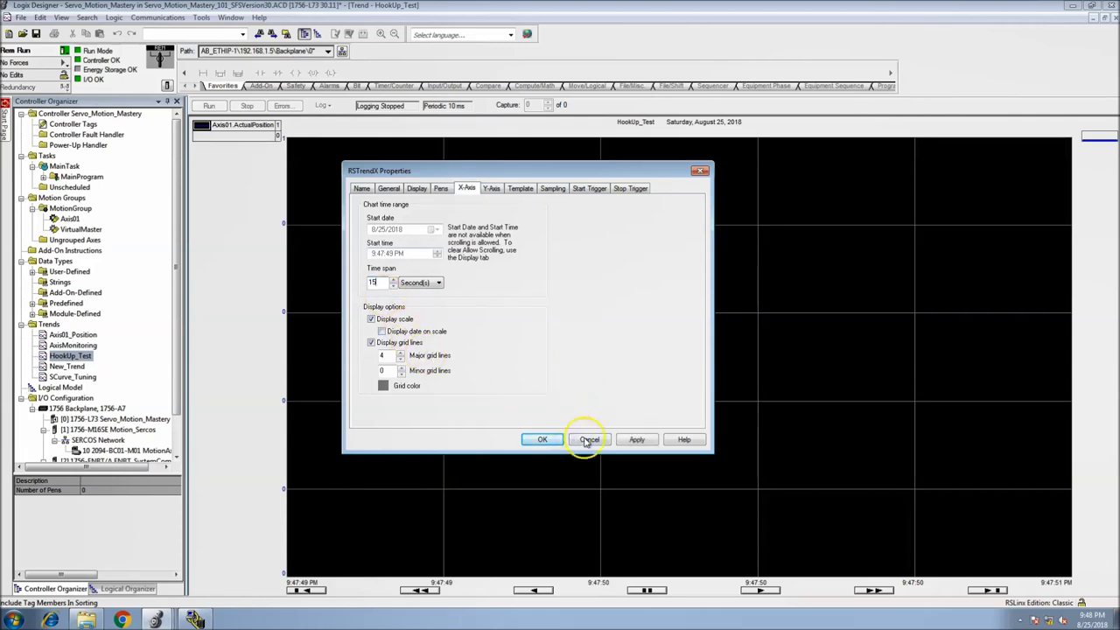
left_click(639, 440)
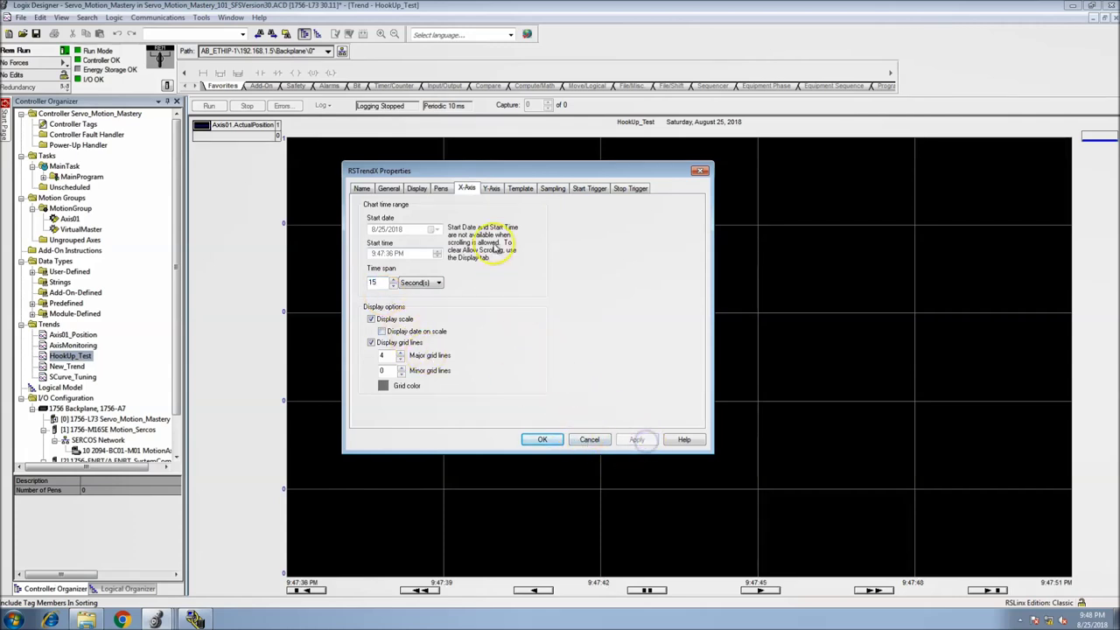
left_click(492, 189)
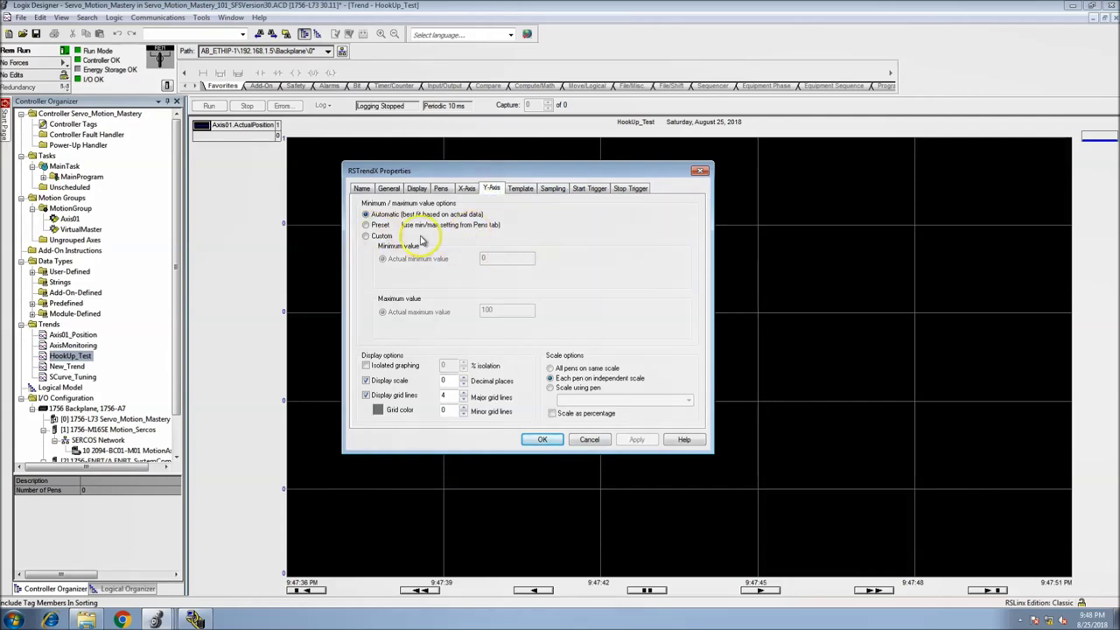
left_click(366, 238)
left_click(498, 260)
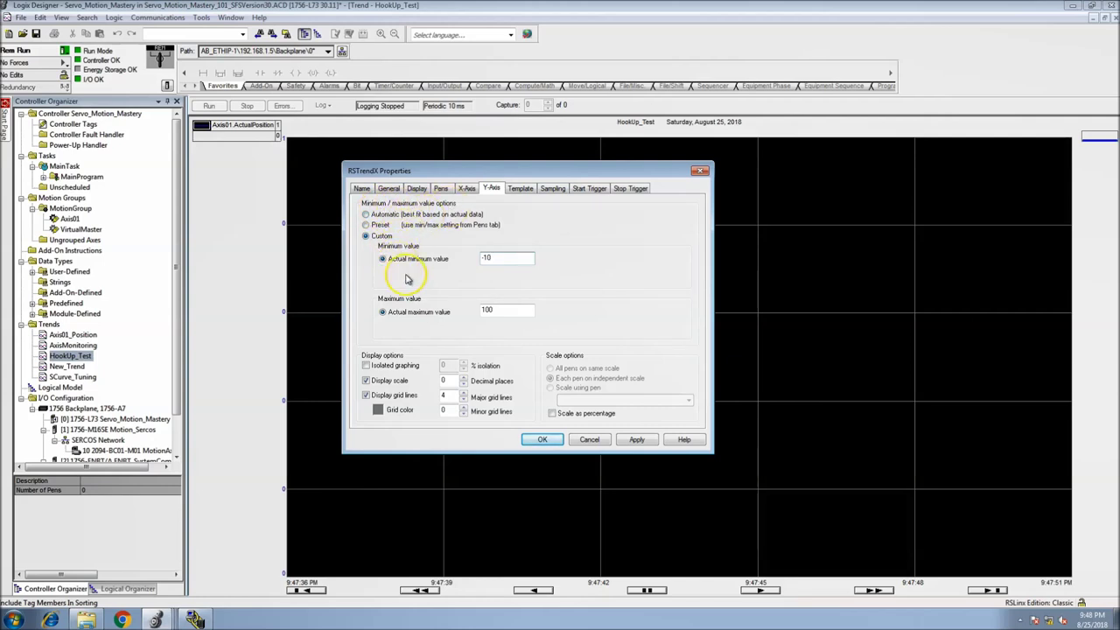
left_click(497, 310)
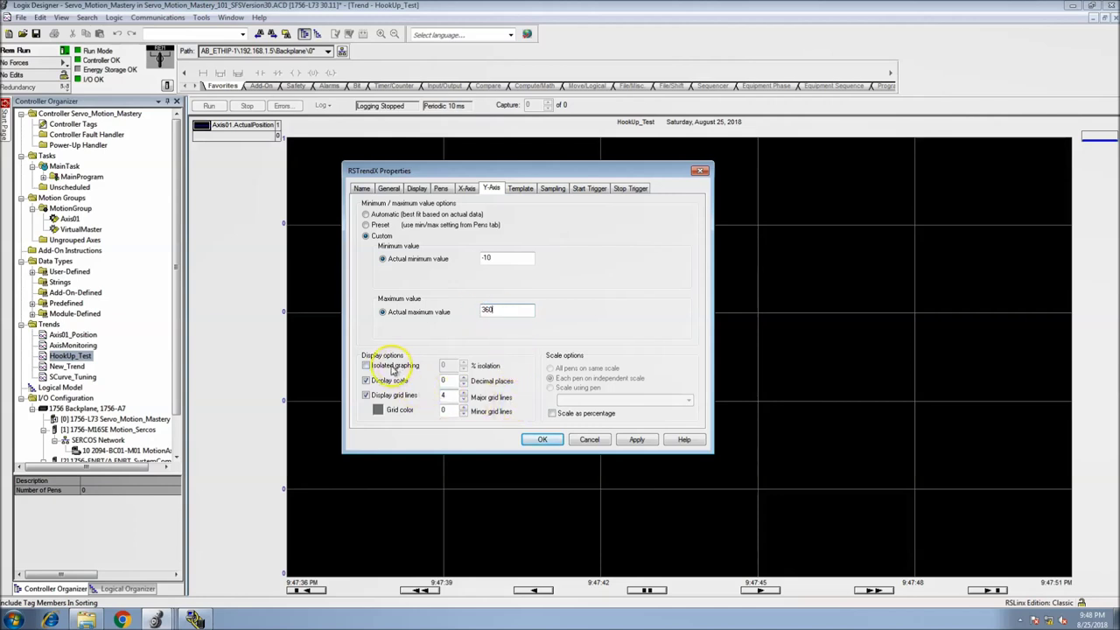
left_click(641, 440)
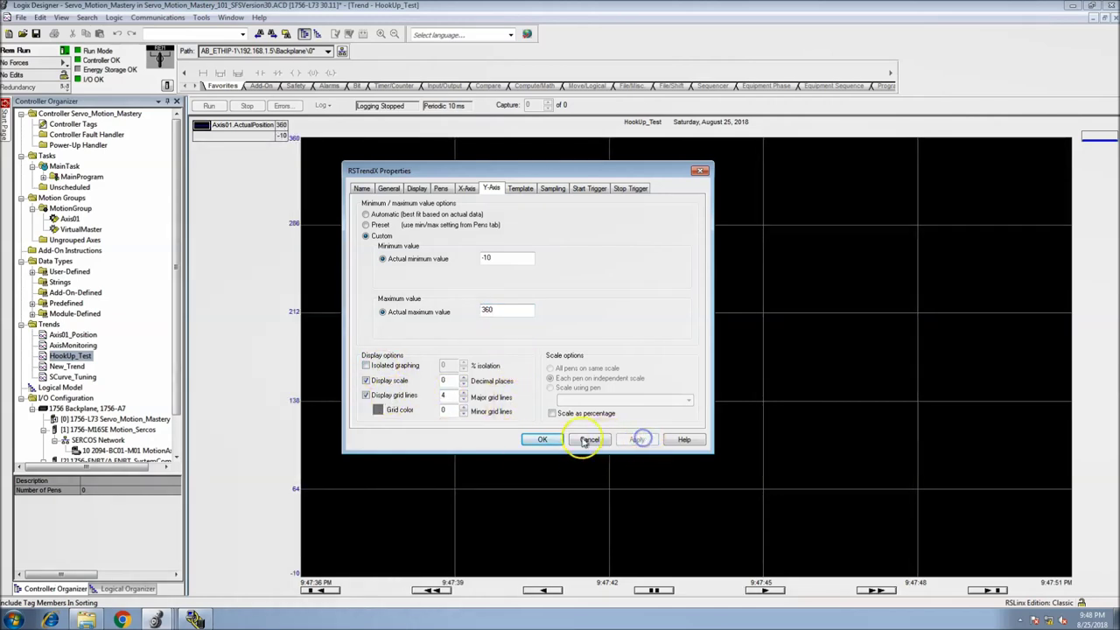
left_click(543, 439)
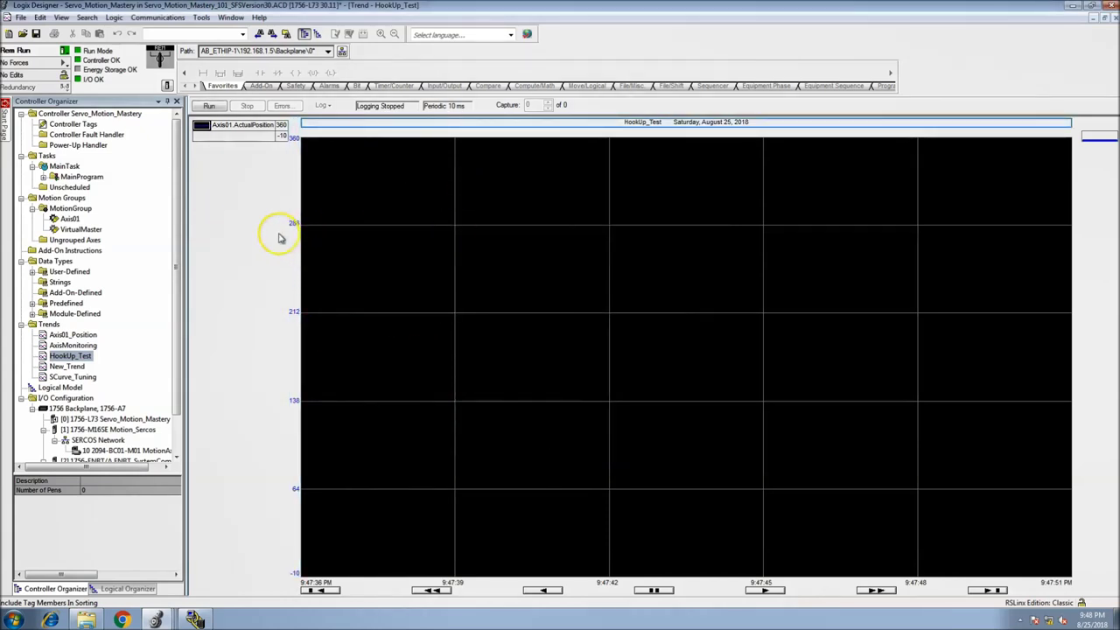
Start recording HookUp_Test and run a Motion Axis Home (MAH) direct command on Axis01.
left_click(216, 107)
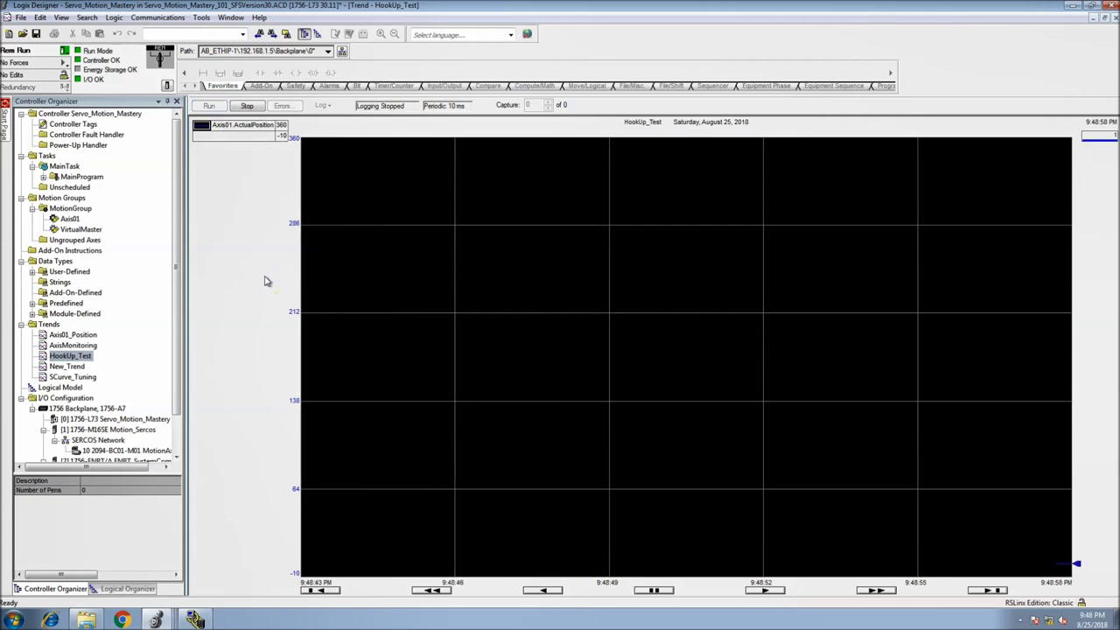
left_click(242, 138)
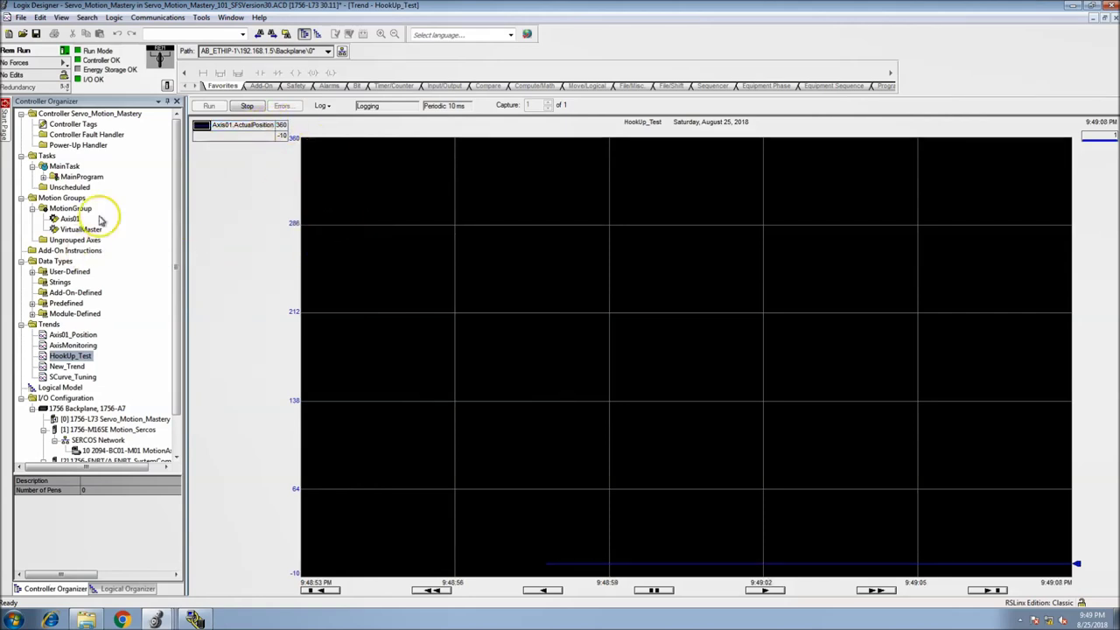
right_click(70, 218)
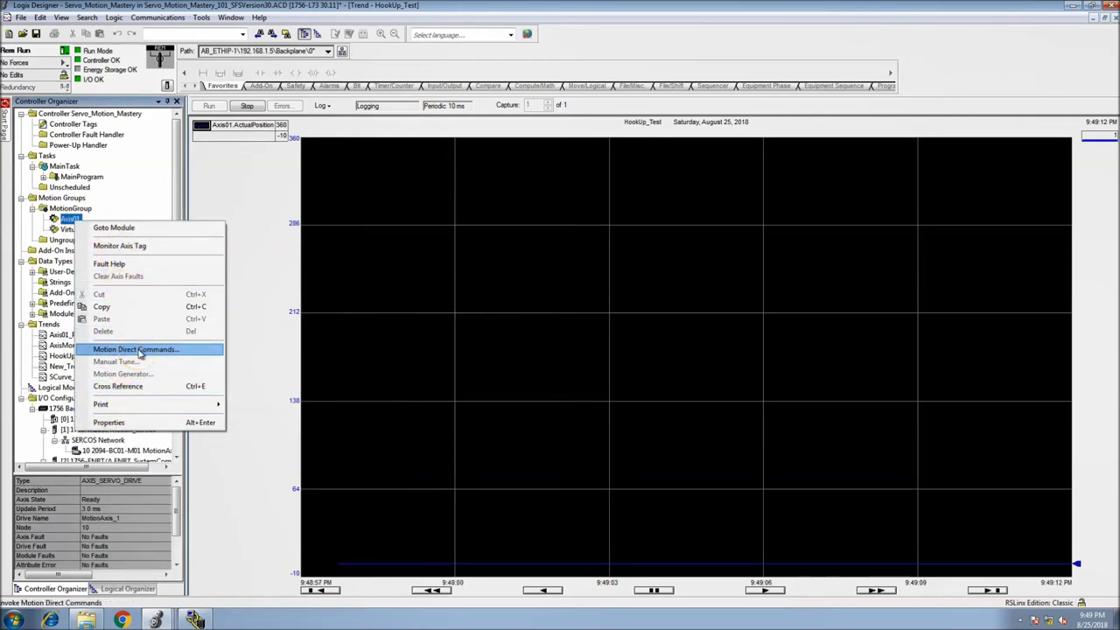
left_click(140, 350)
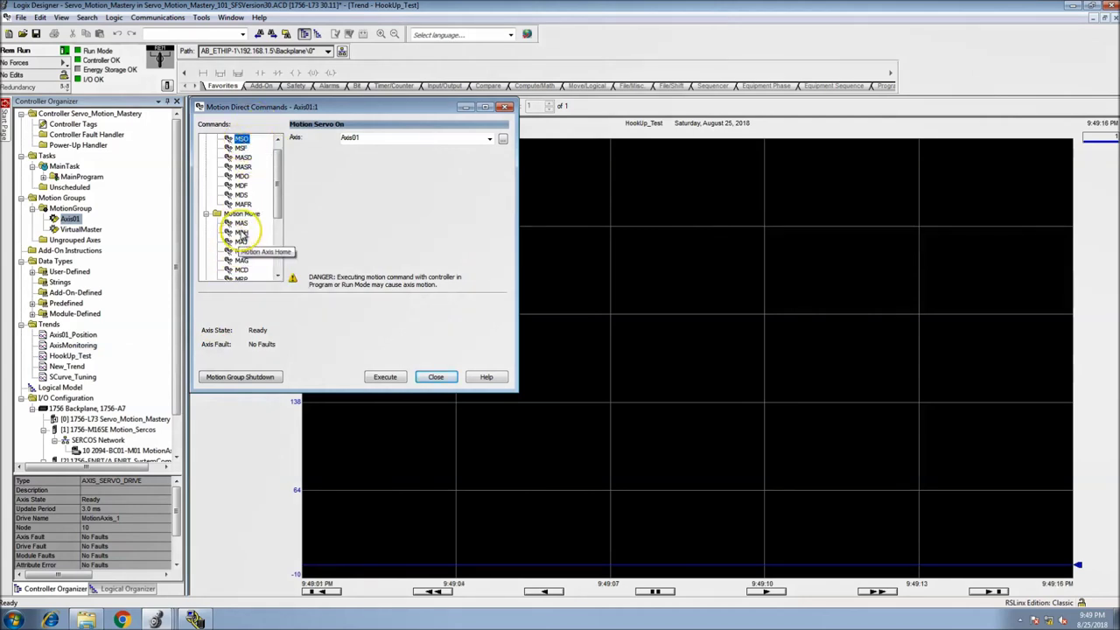
left_click(241, 232)
left_click(384, 376)
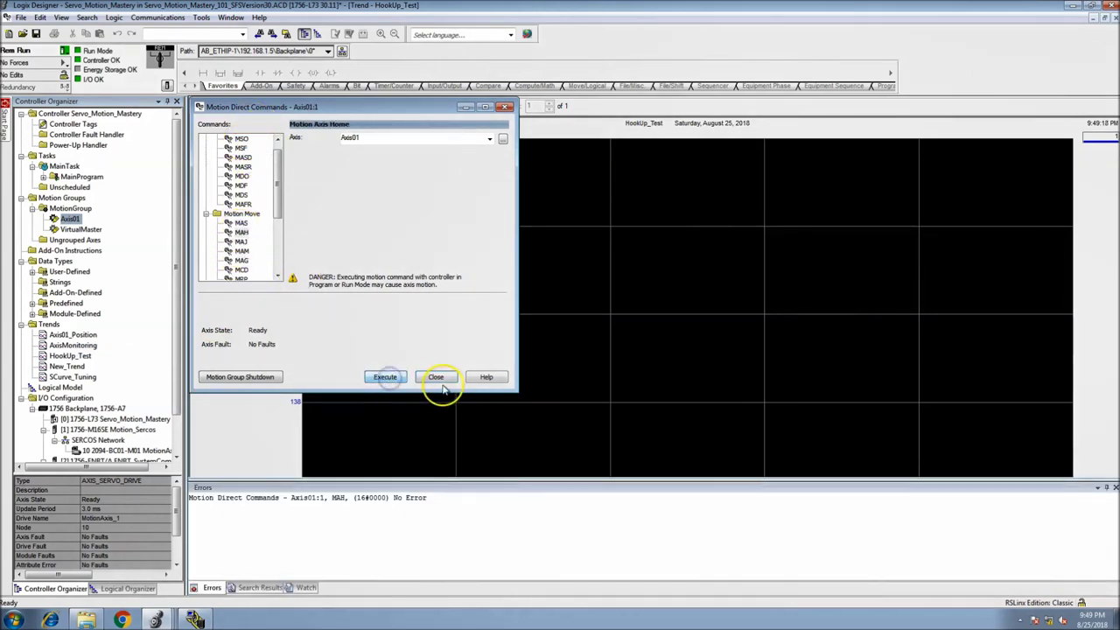
left_click(1114, 486)
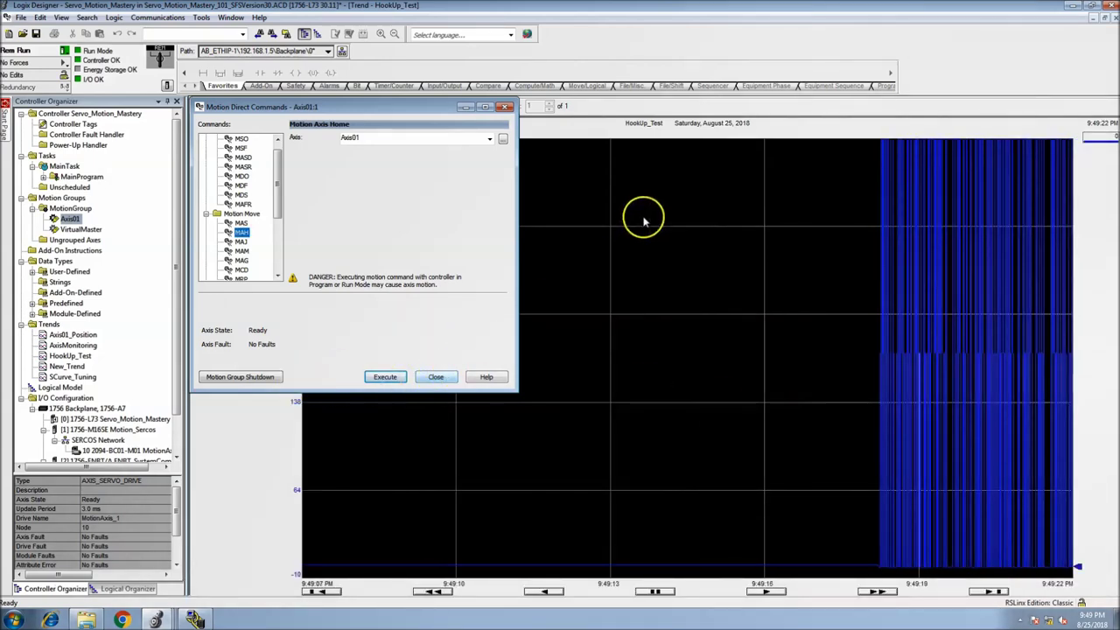
left_click(436, 377)
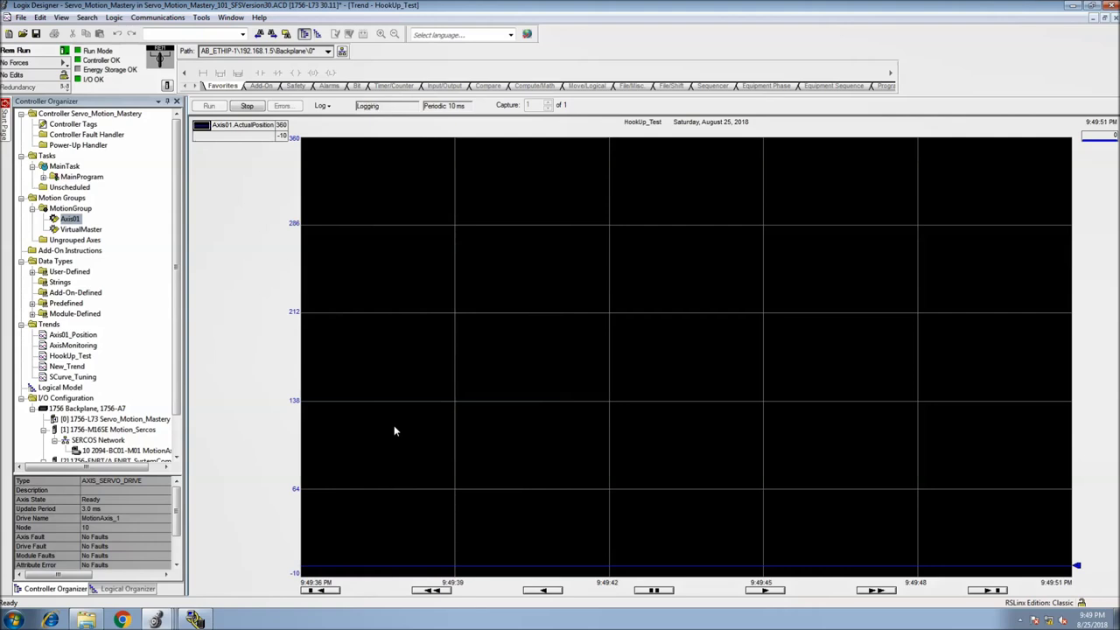
Open Axis01's Hookup properties and change Test Increment from 5.0 to 0.0 mm.
left_click(68, 219)
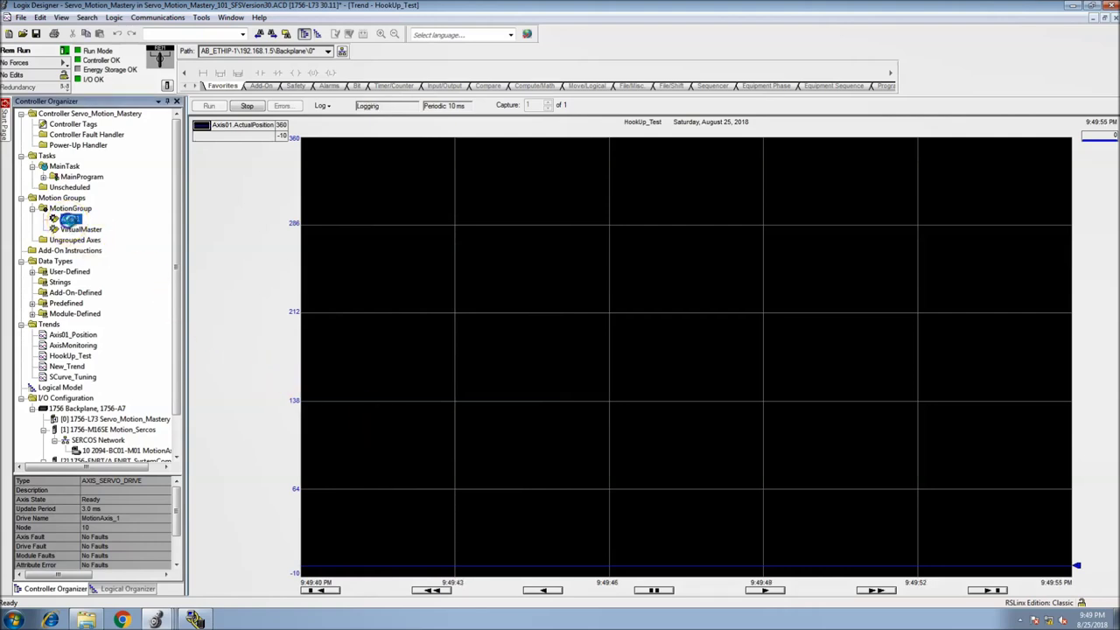
left_click(318, 271)
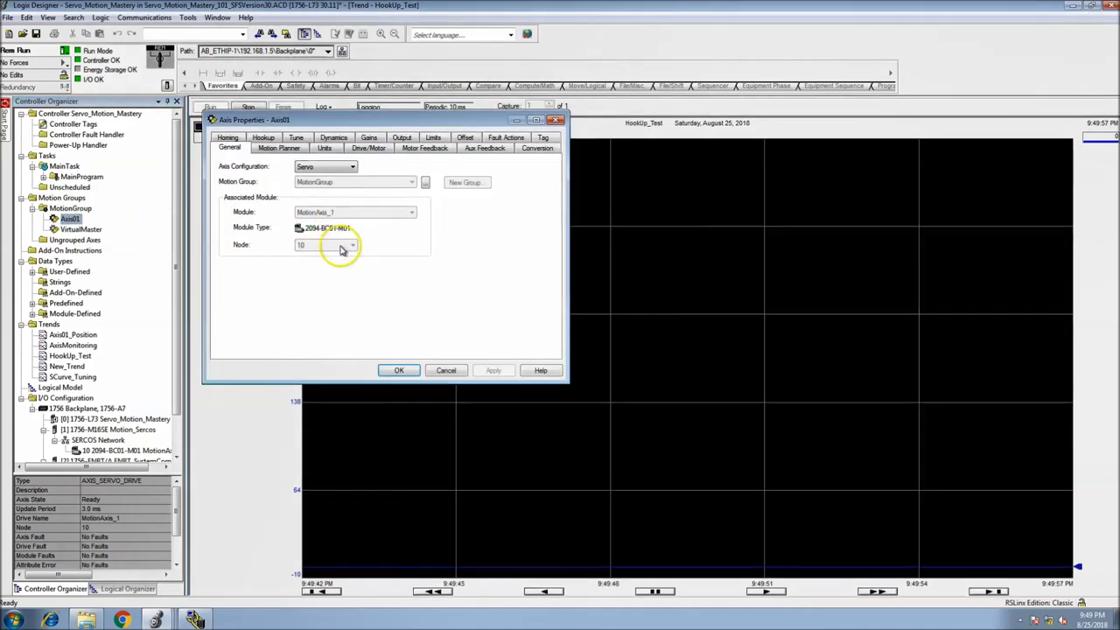
left_click(264, 147)
left_click_drag(306, 122, 565, 167)
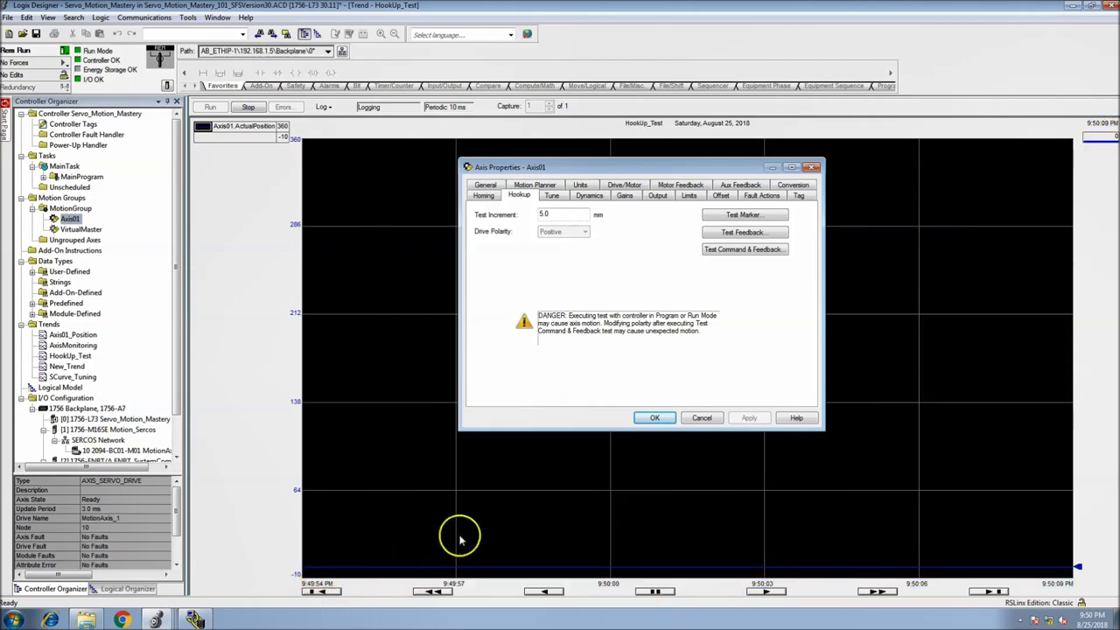
left_click_drag(559, 215, 506, 214)
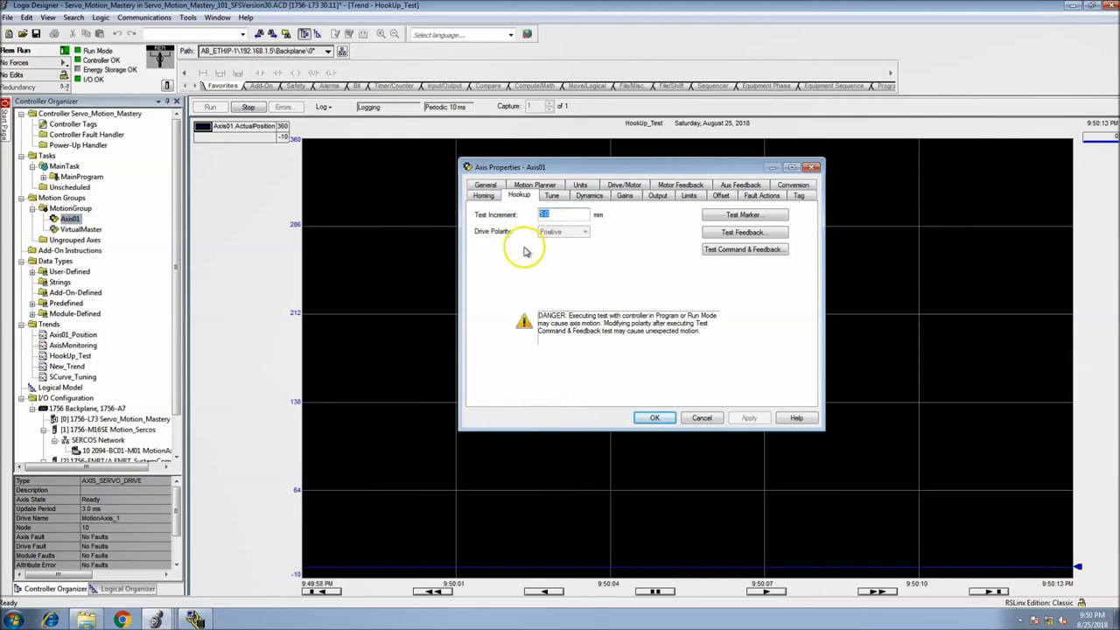
type("00")
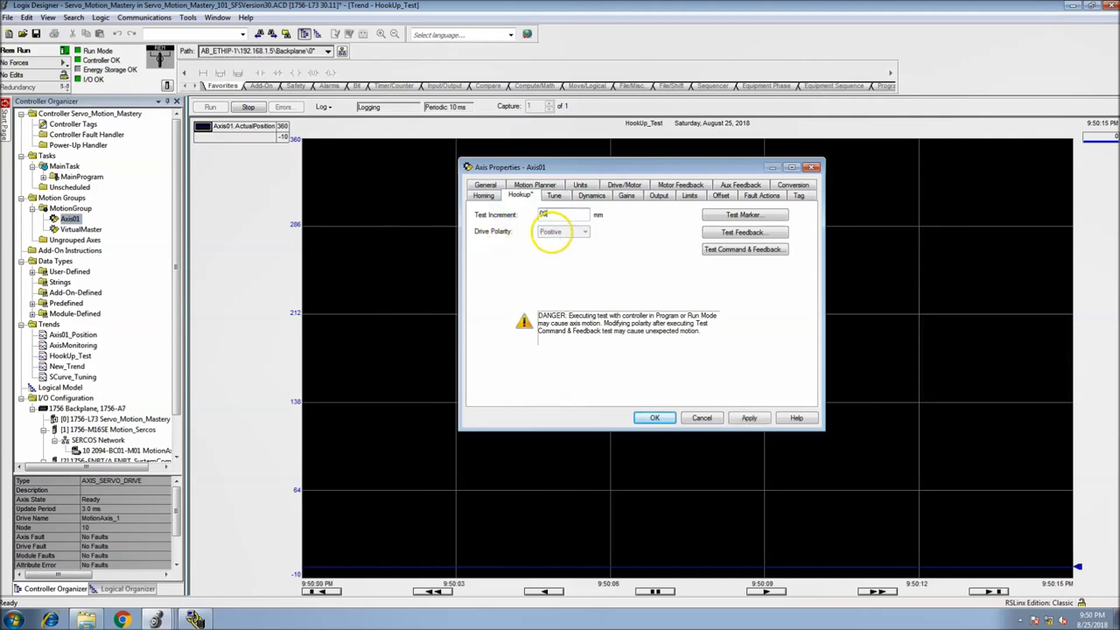
left_click(749, 418)
left_click(572, 218)
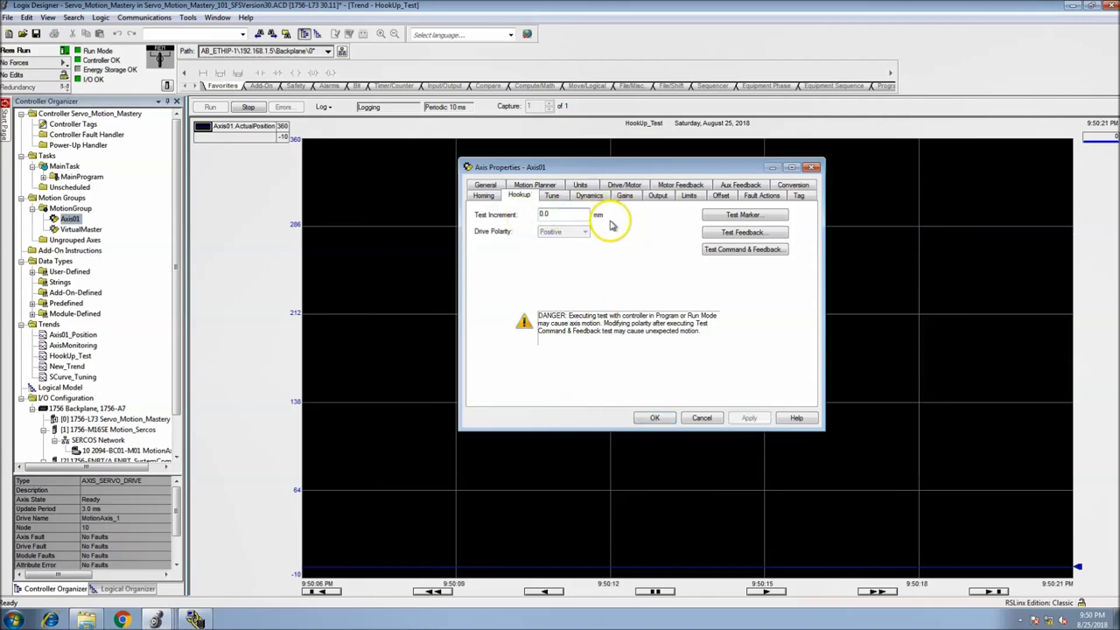
Check Axis01's Units, then set the Hookup Test Increment to 5.0 mm and apply.
left_click(580, 185)
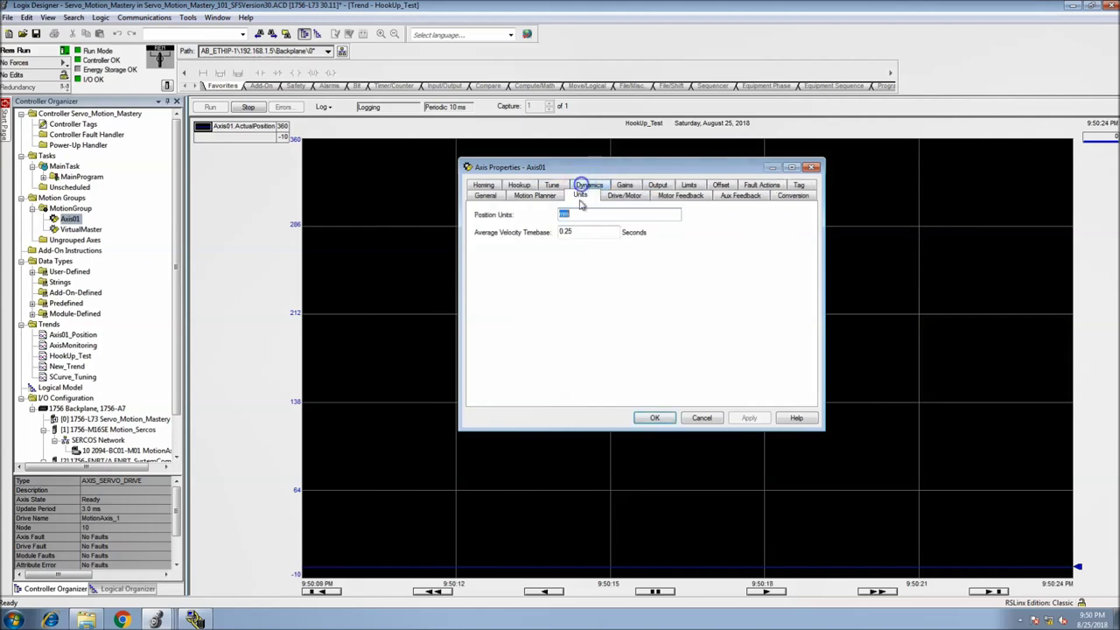
left_click(523, 185)
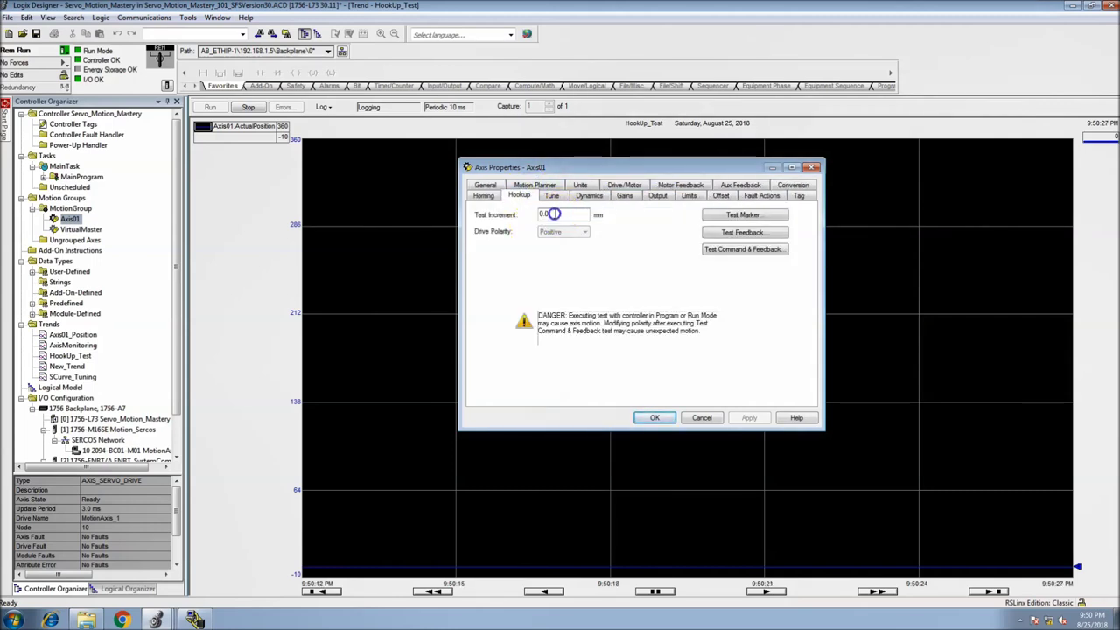
type("5.0")
left_click(748, 418)
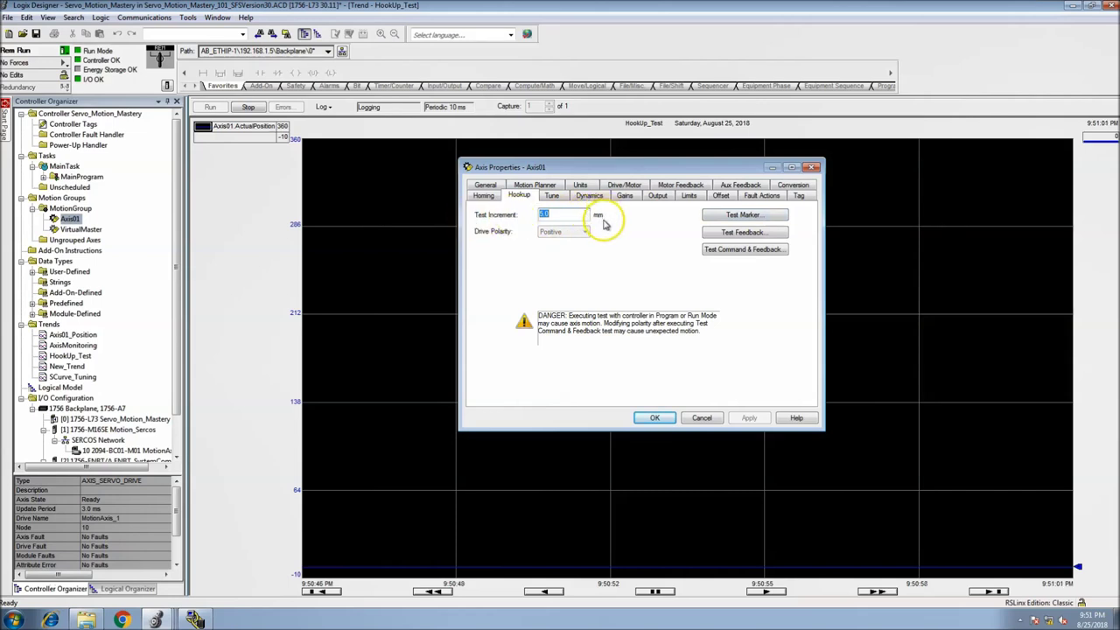
Run Test Marker on Axis01 and dismiss the Command Complete result.
left_click(773, 221)
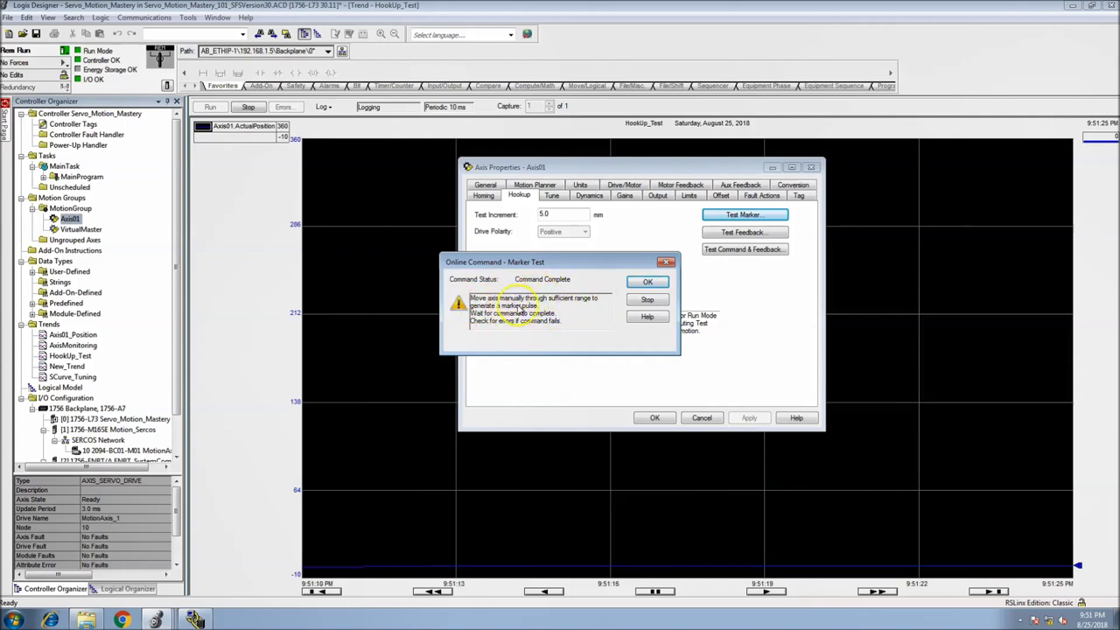
left_click(647, 284)
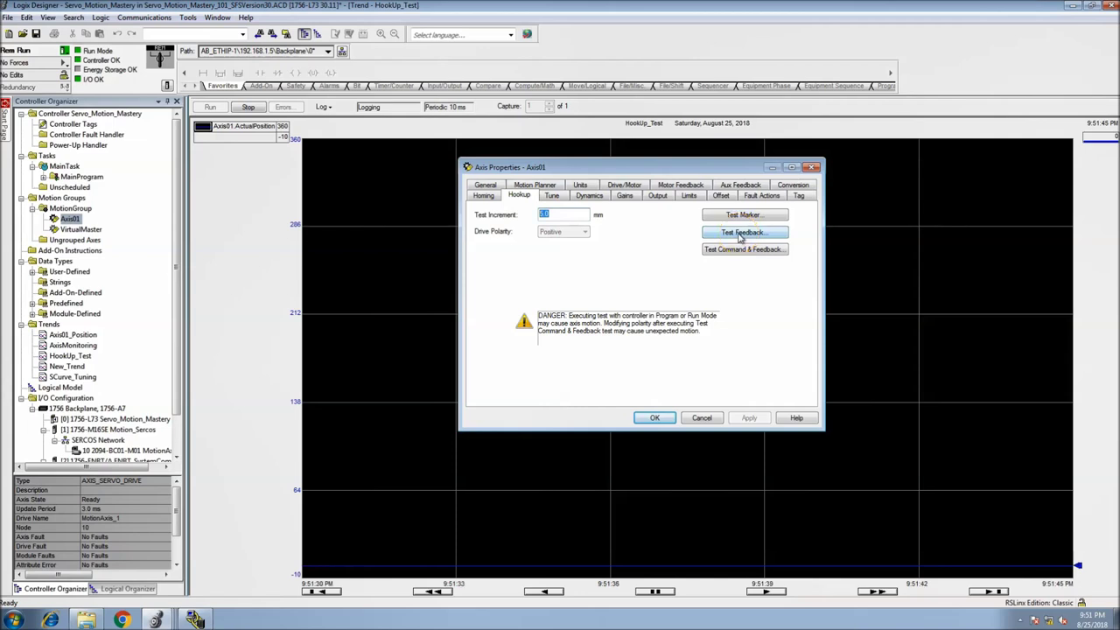
Run Axis01's encoder feedback test, apply the result and confirm the polarity update.
left_click(709, 236)
left_click(709, 234)
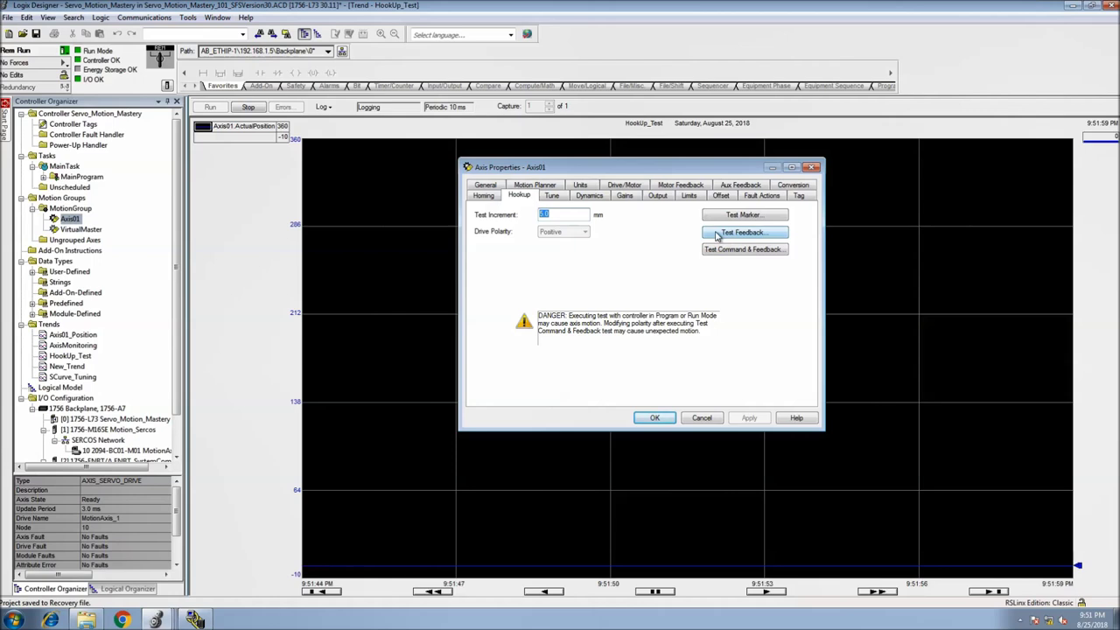
left_click(778, 233)
left_click(775, 232)
left_click_drag(600, 261, 655, 281)
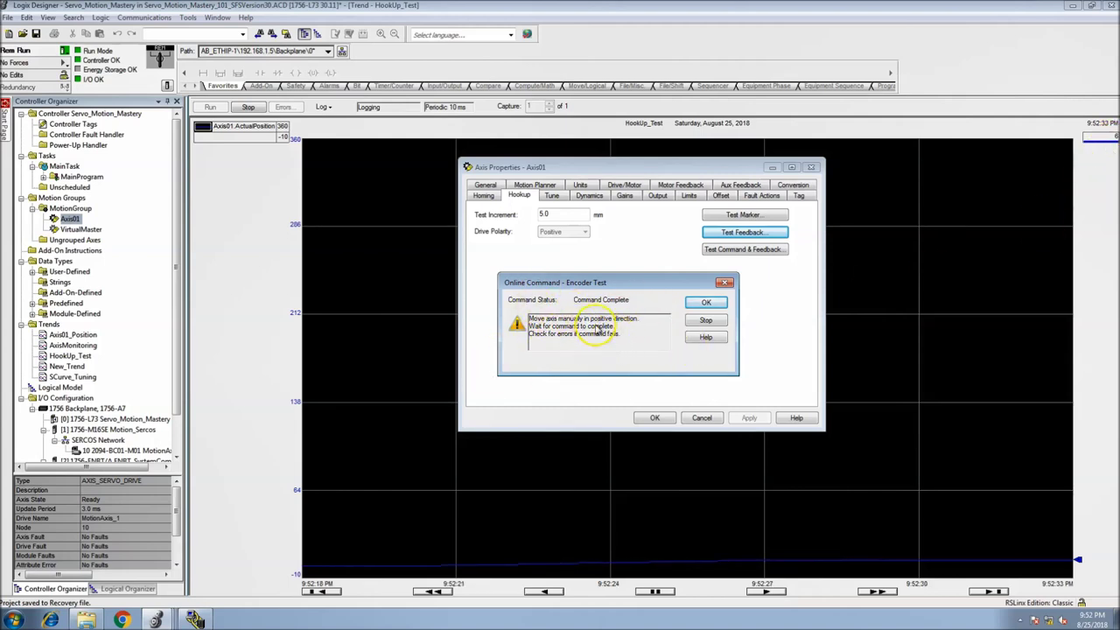
left_click(720, 303)
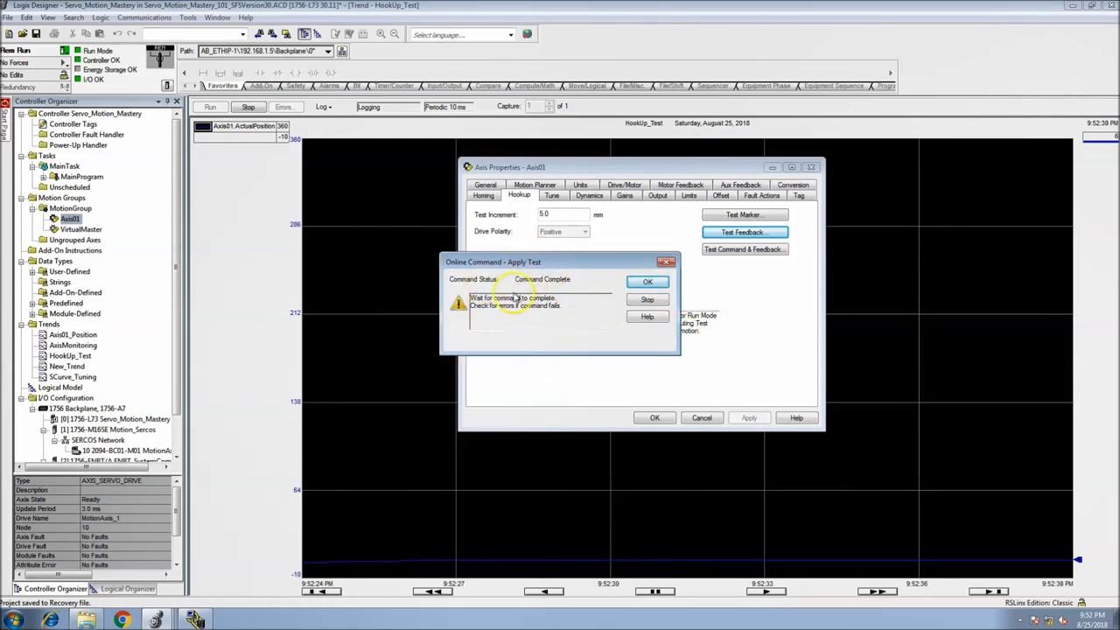
left_click(658, 285)
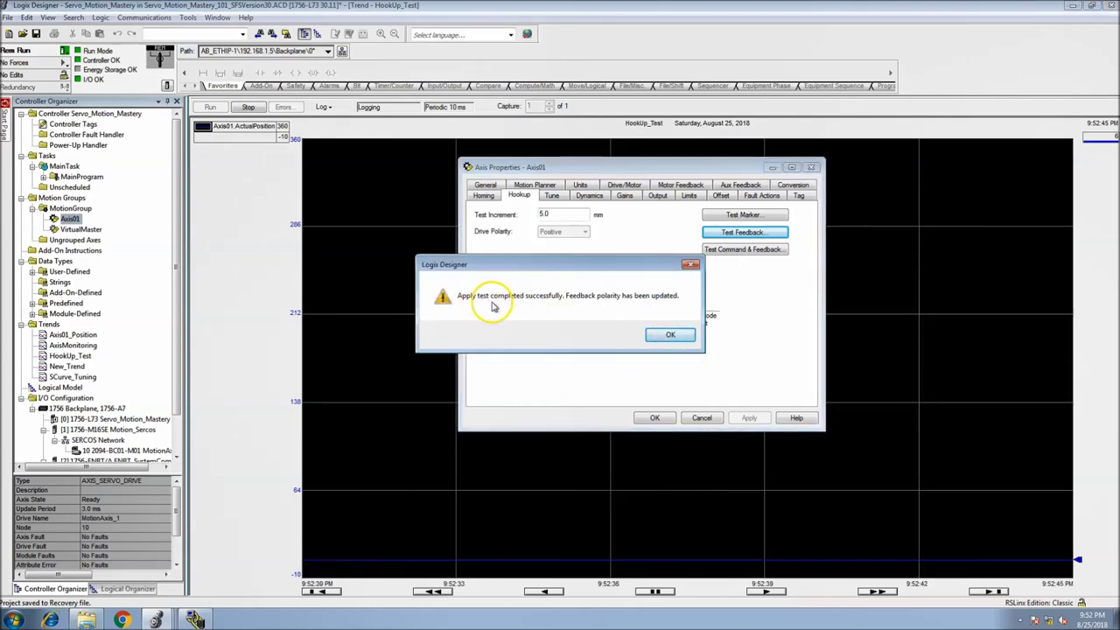
left_click(667, 336)
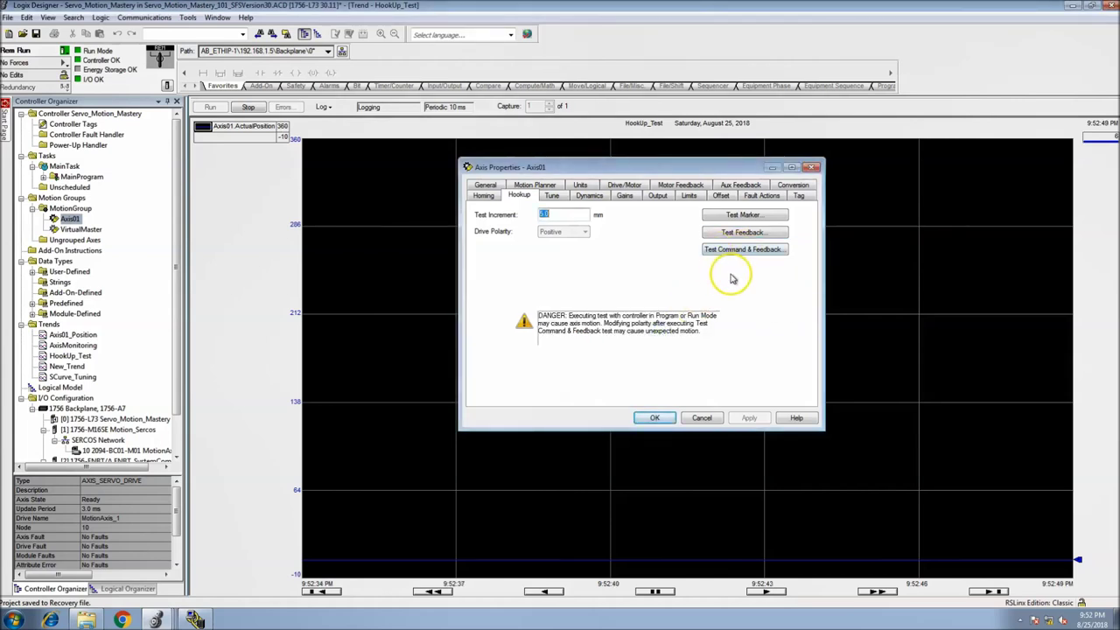
Rerun Axis01's feedback test and cancel applying its result.
left_click(743, 233)
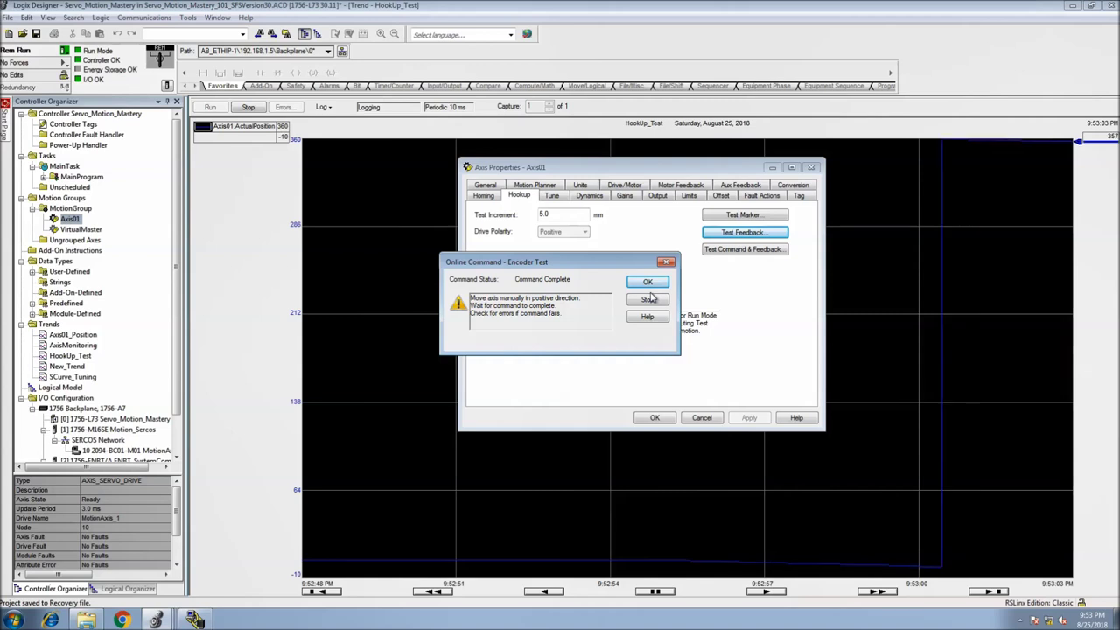
left_click(645, 284)
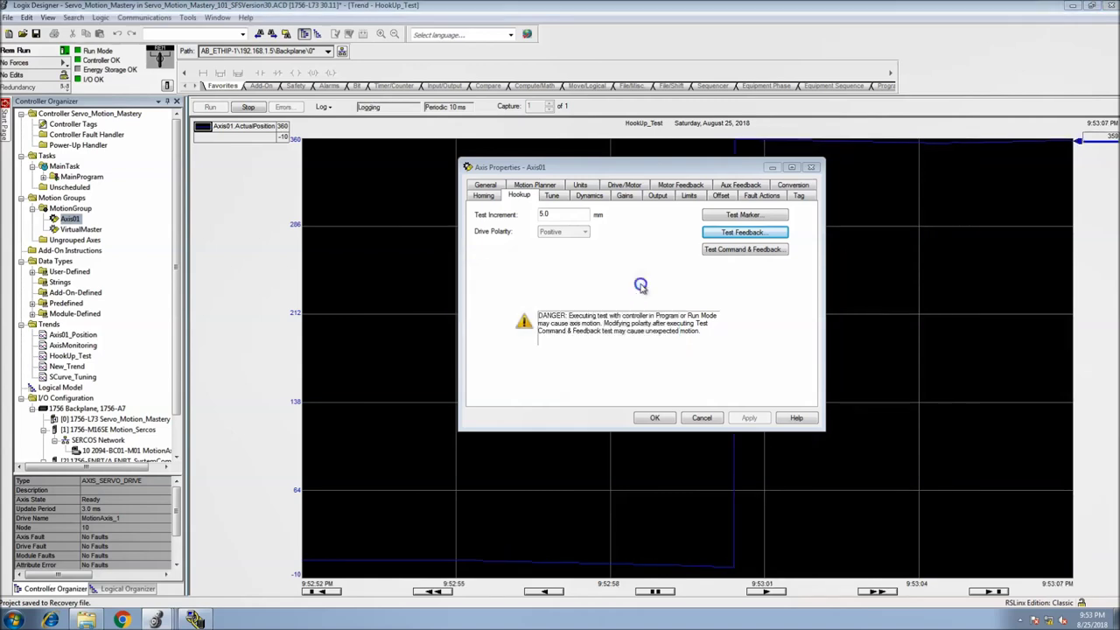
left_click(660, 299)
Start the feedback test once more, stop it and close the finished test.
left_click(713, 232)
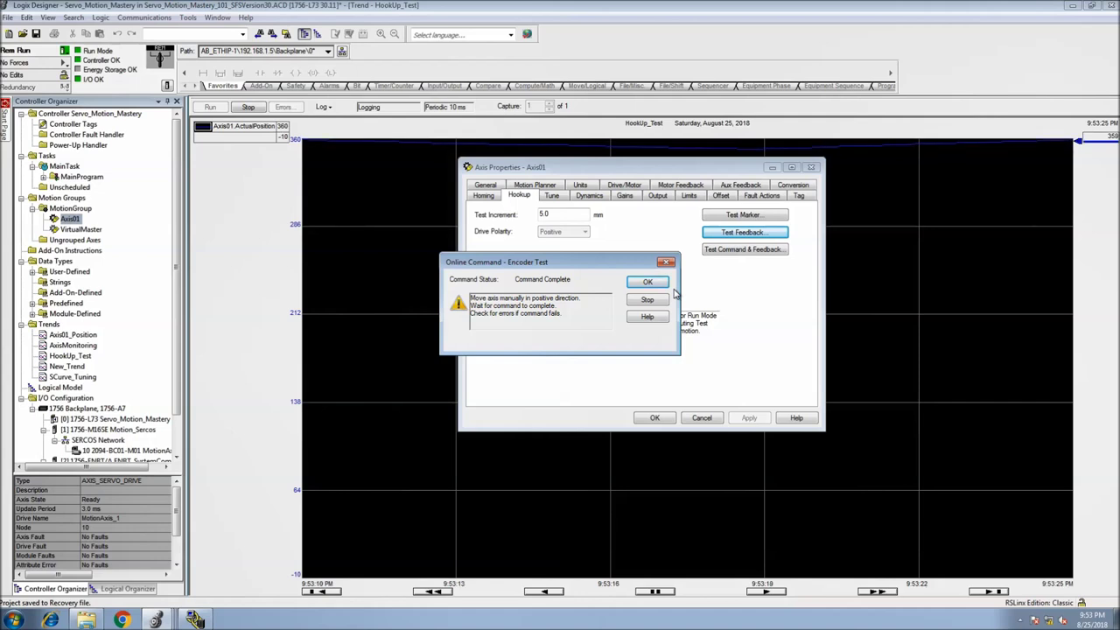
left_click(648, 298)
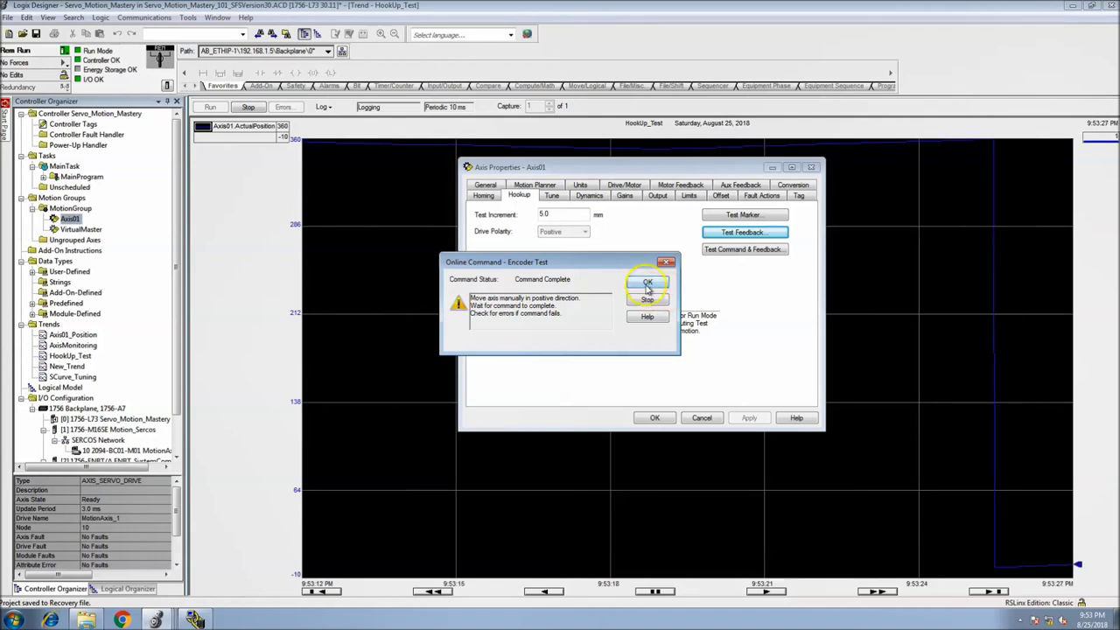
left_click(648, 299)
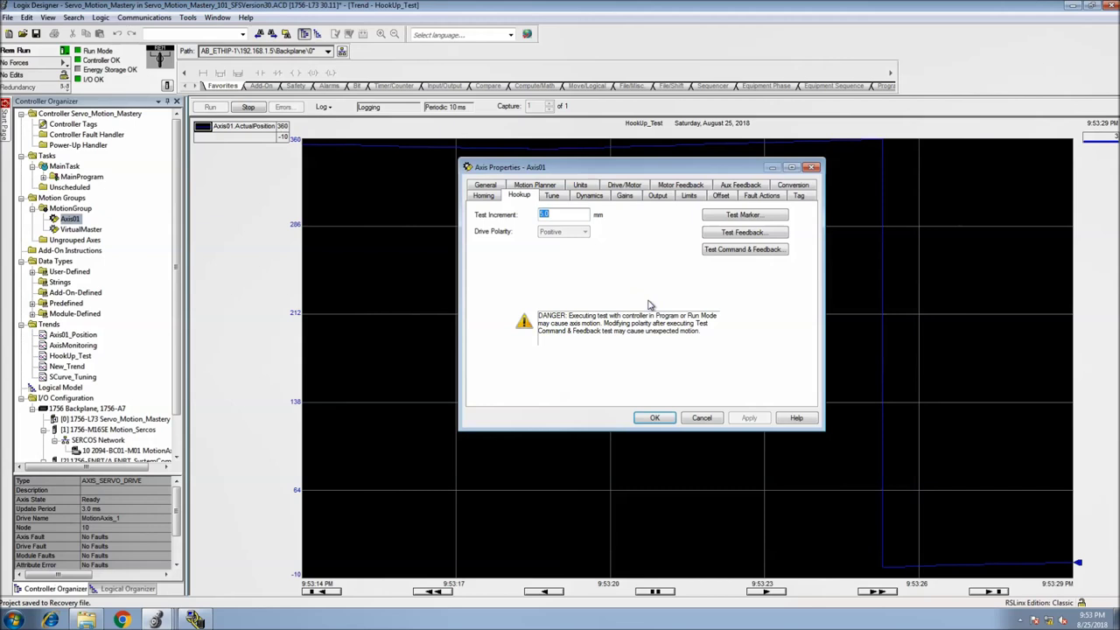
Rerun Axis01's feedback test and apply it, flipping Drive Polarity to Negative.
left_click(725, 231)
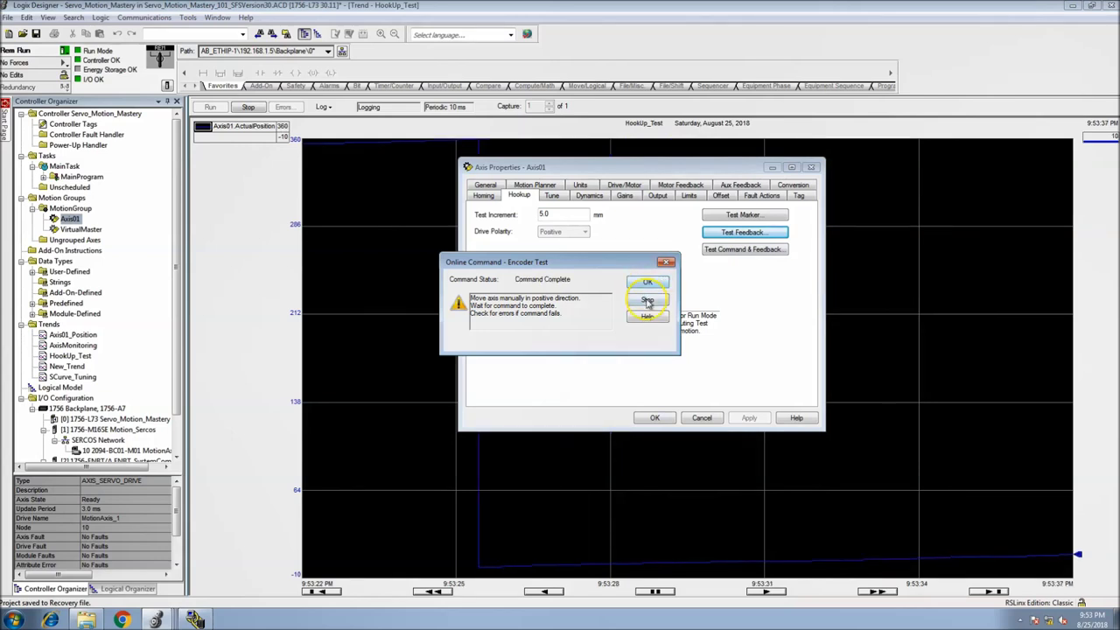
left_click(644, 288)
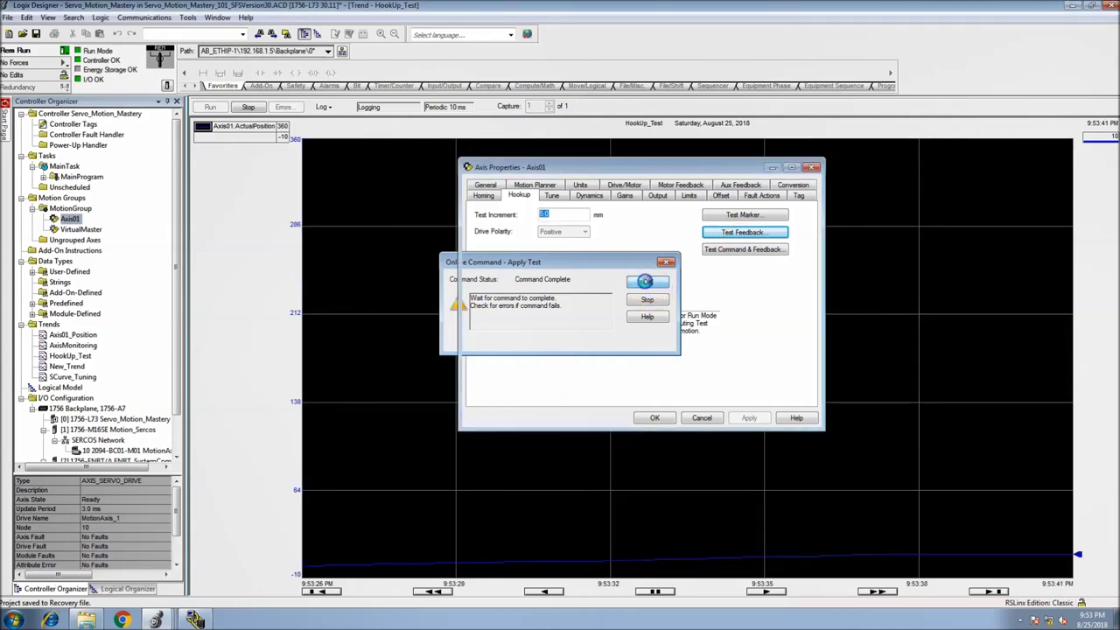
left_click(647, 284)
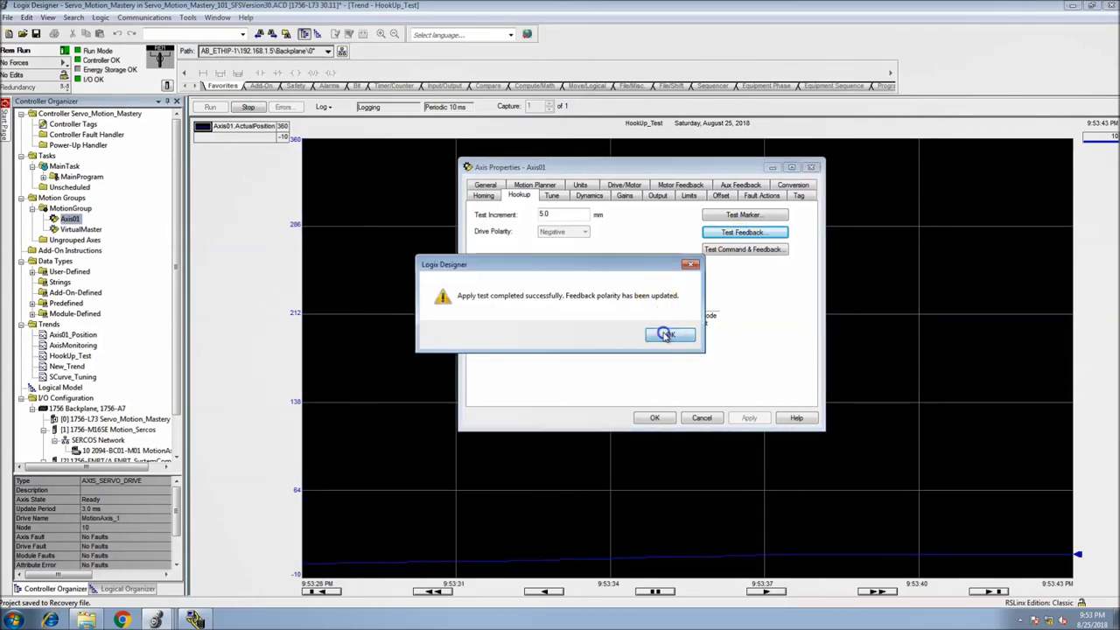
left_click(670, 334)
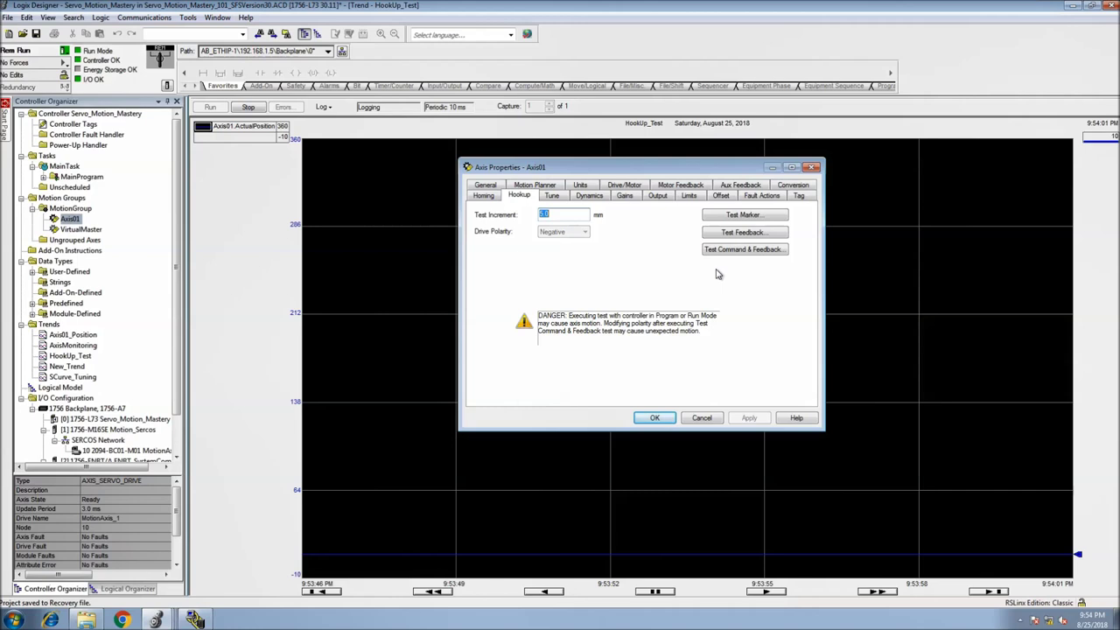
Start Axis01's command and feedback test, agreeing to execute it and starting the motor/encoder test.
left_click(774, 233)
mouse_move(781, 557)
left_click(763, 251)
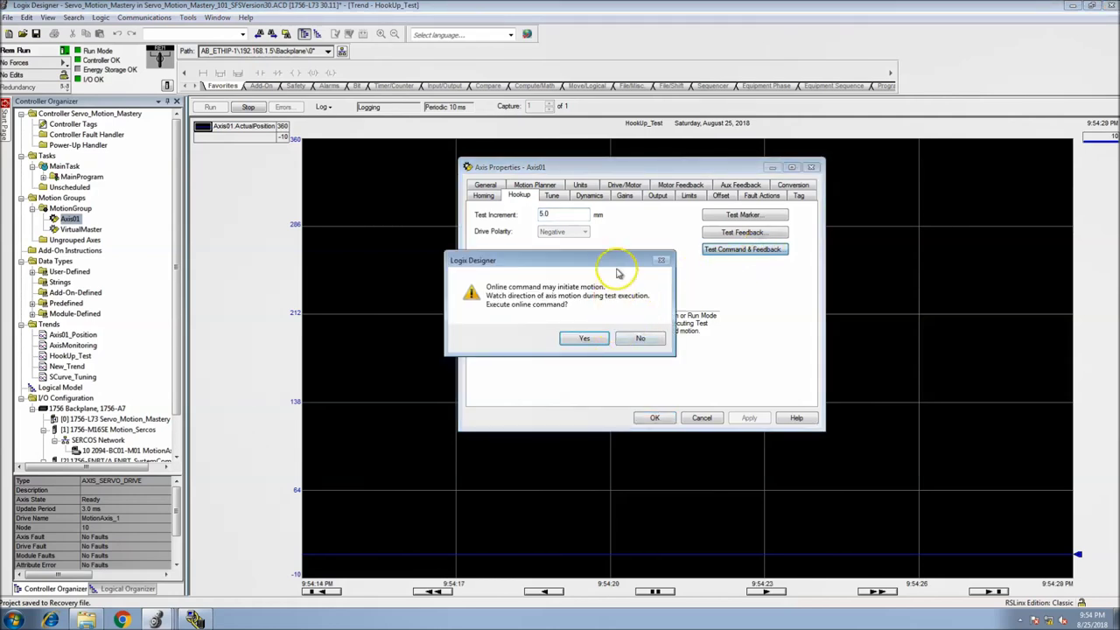
left_click_drag(617, 261, 726, 286)
left_click(693, 364)
left_click_drag(699, 285, 704, 271)
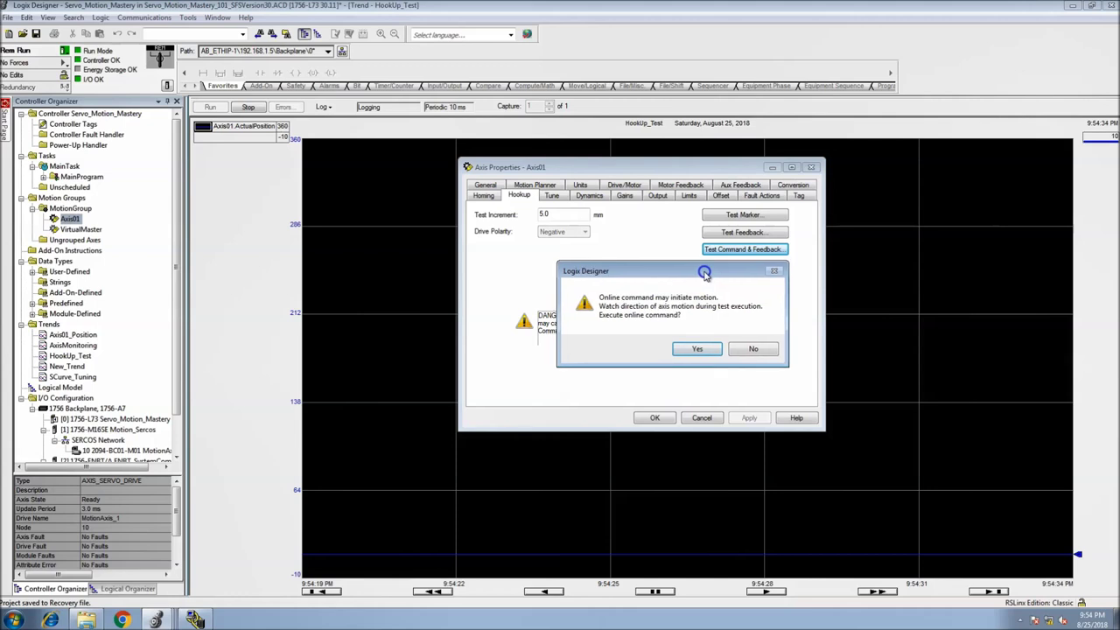
left_click(696, 350)
left_click(724, 347)
left_click(700, 351)
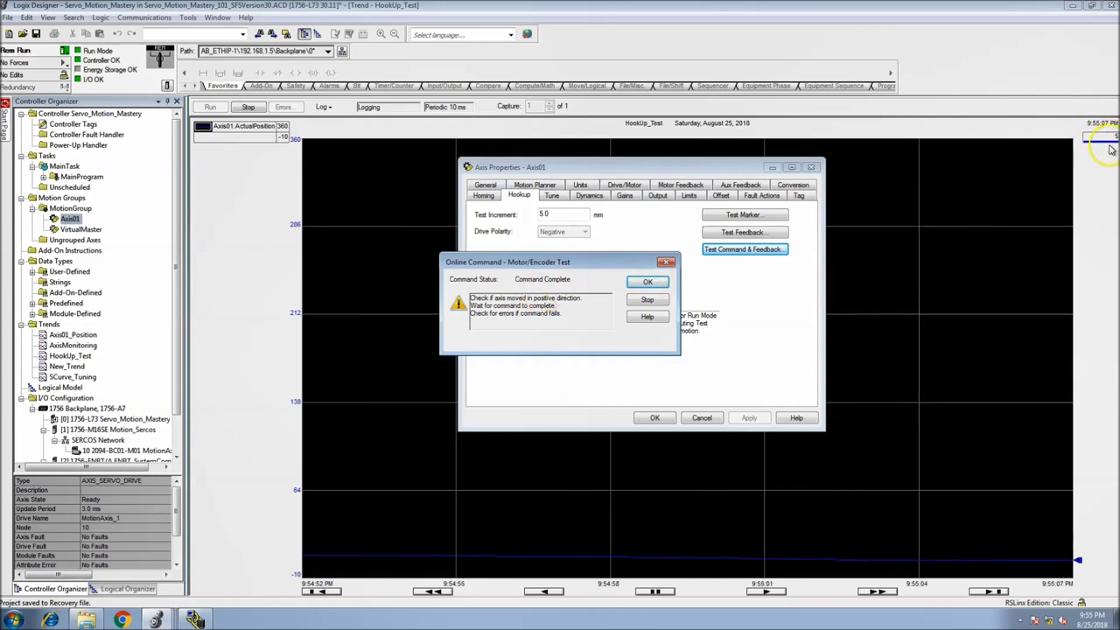
Report that the axis did not move positively, so Drive Polarity stays Negative.
left_click(645, 284)
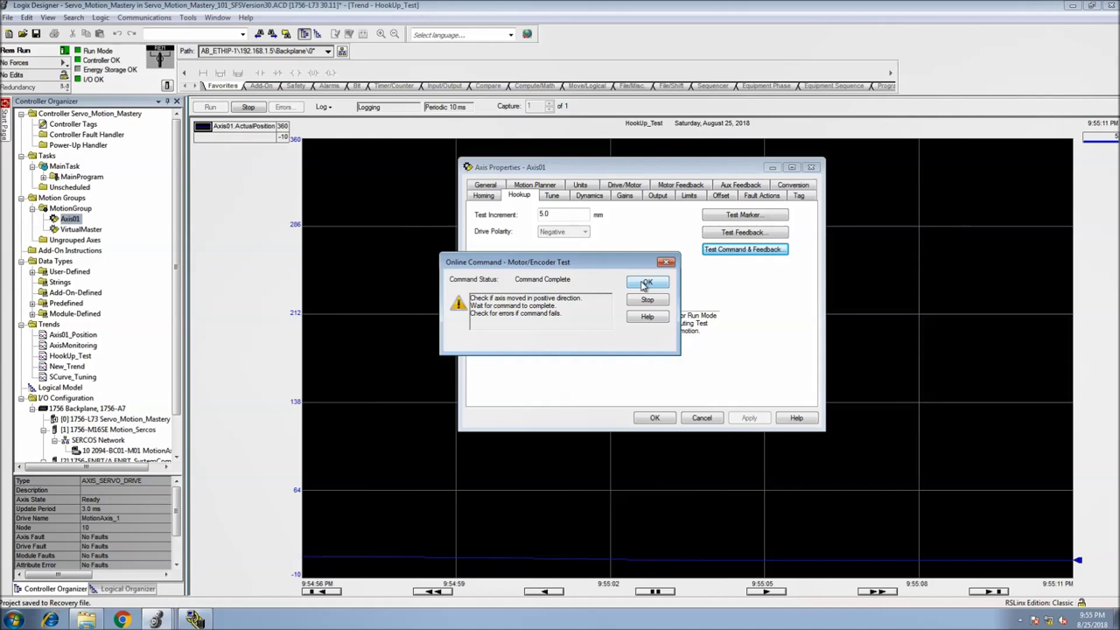
left_click(644, 285)
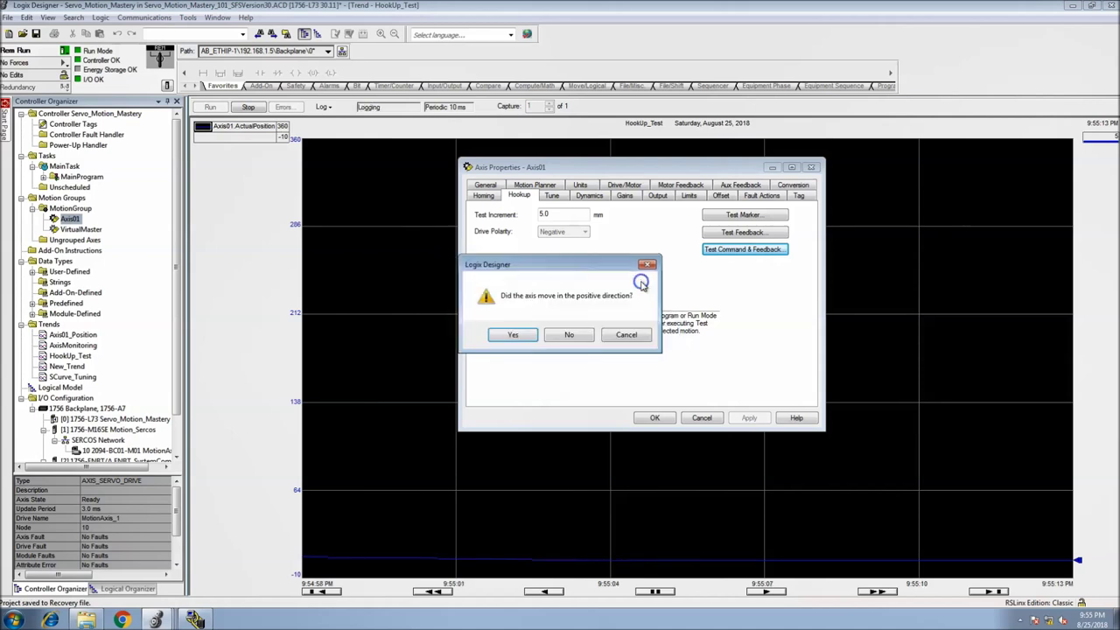
left_click(557, 336)
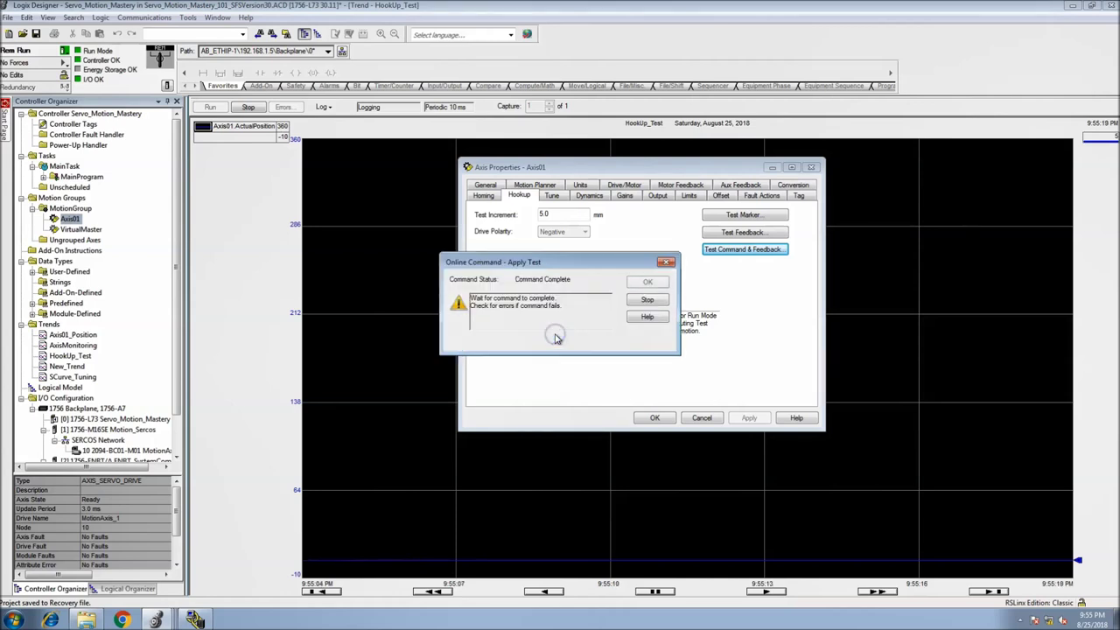
left_click(637, 284)
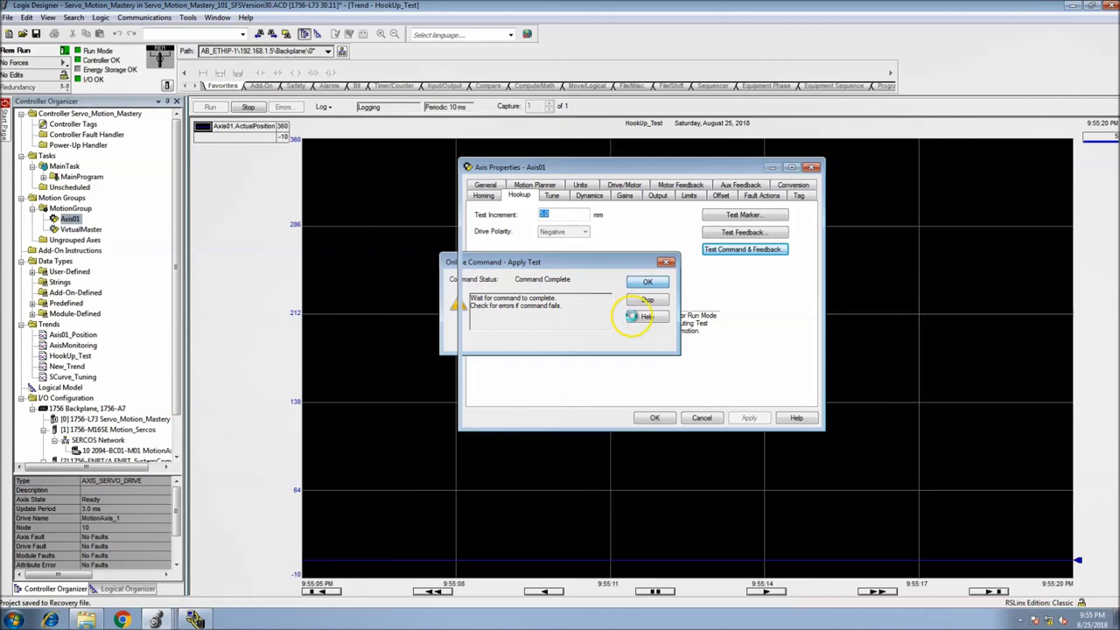
left_click(660, 335)
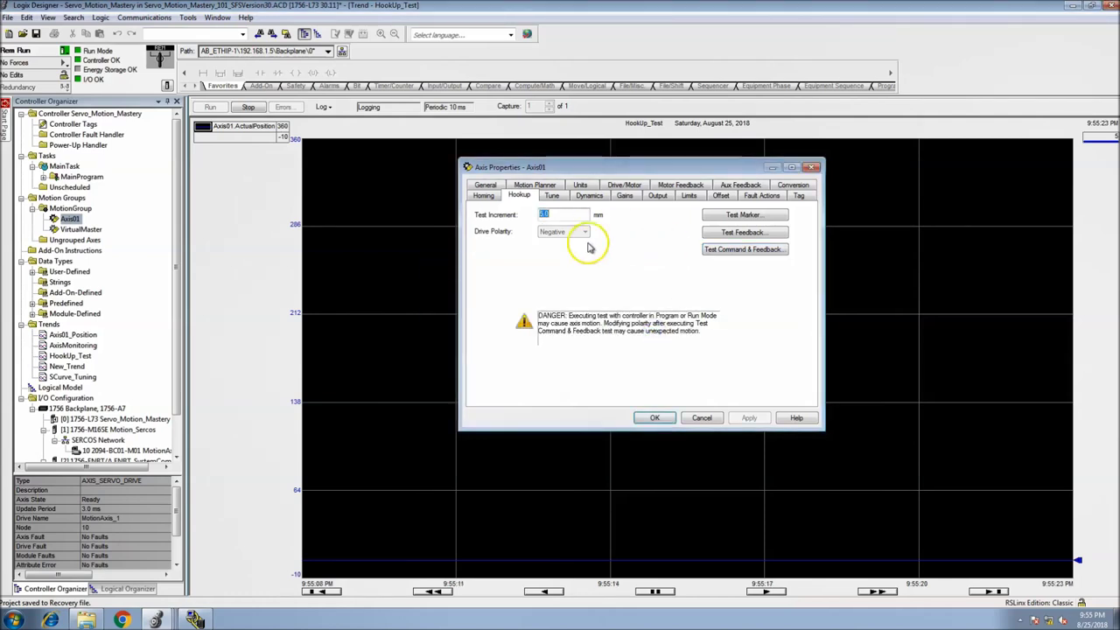
Rerun Axis01's command and feedback test and confirm positive motion, setting Drive Polarity to Positive.
left_click(739, 249)
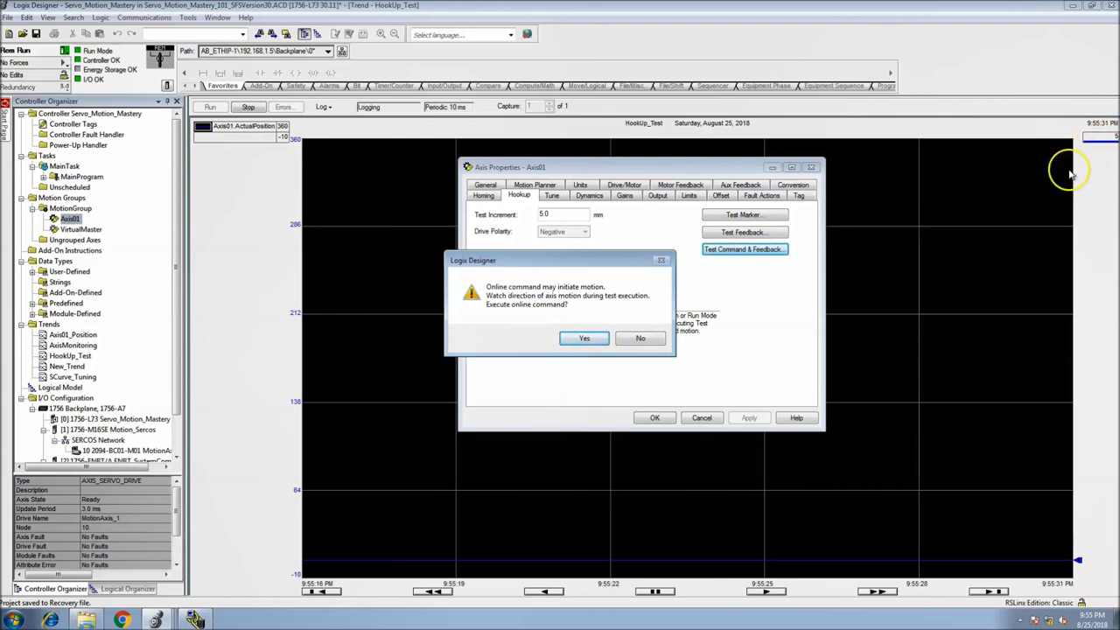
left_click(587, 341)
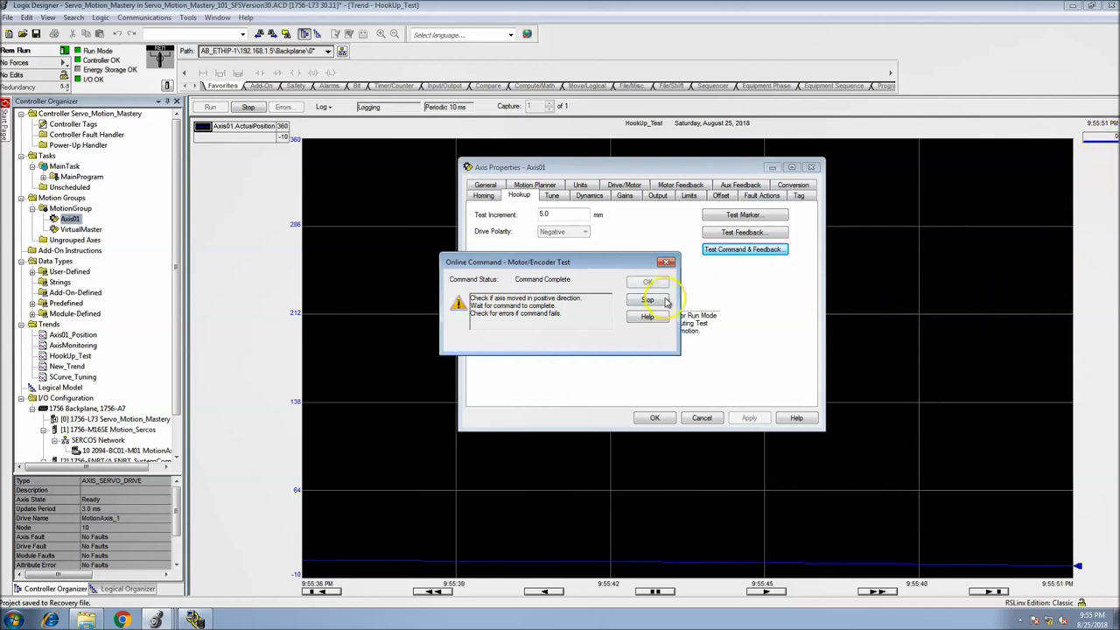
left_click(647, 282)
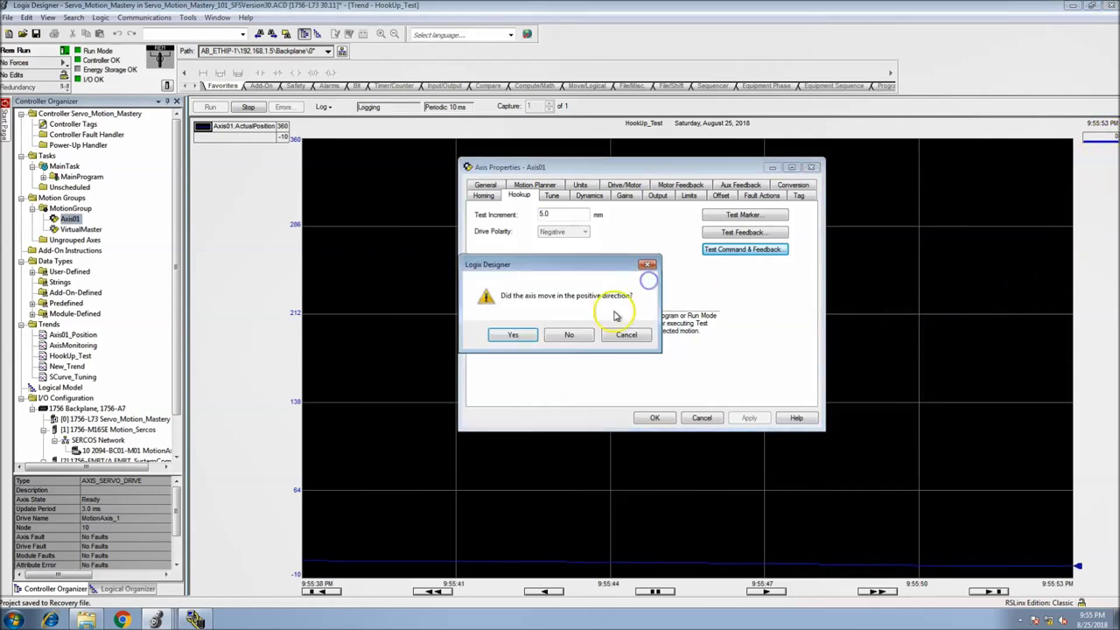
left_click(512, 334)
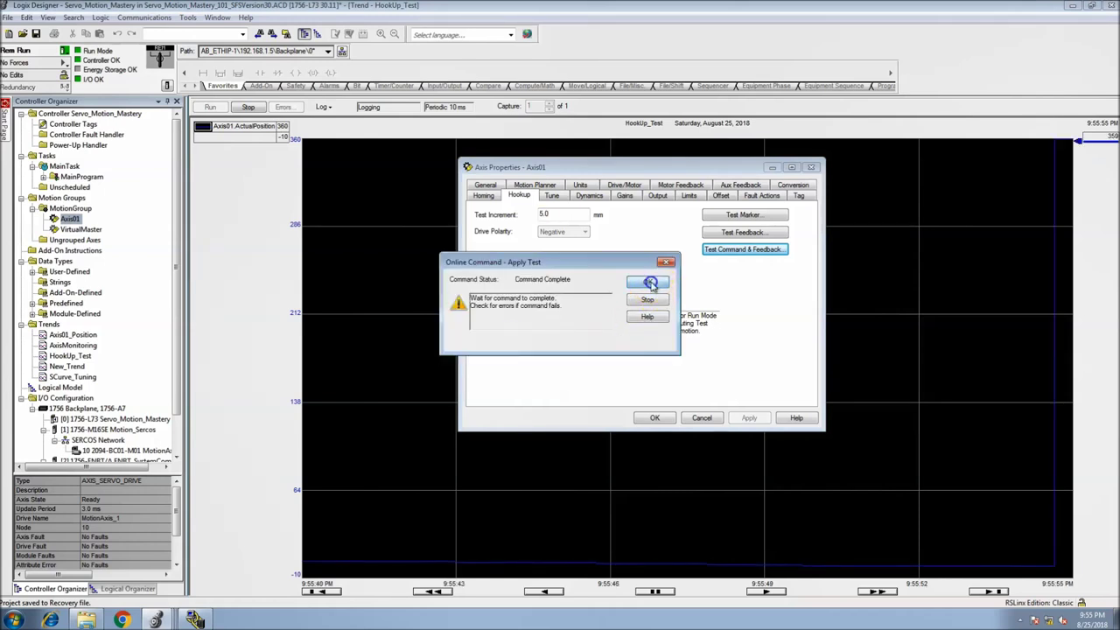
left_click(650, 282)
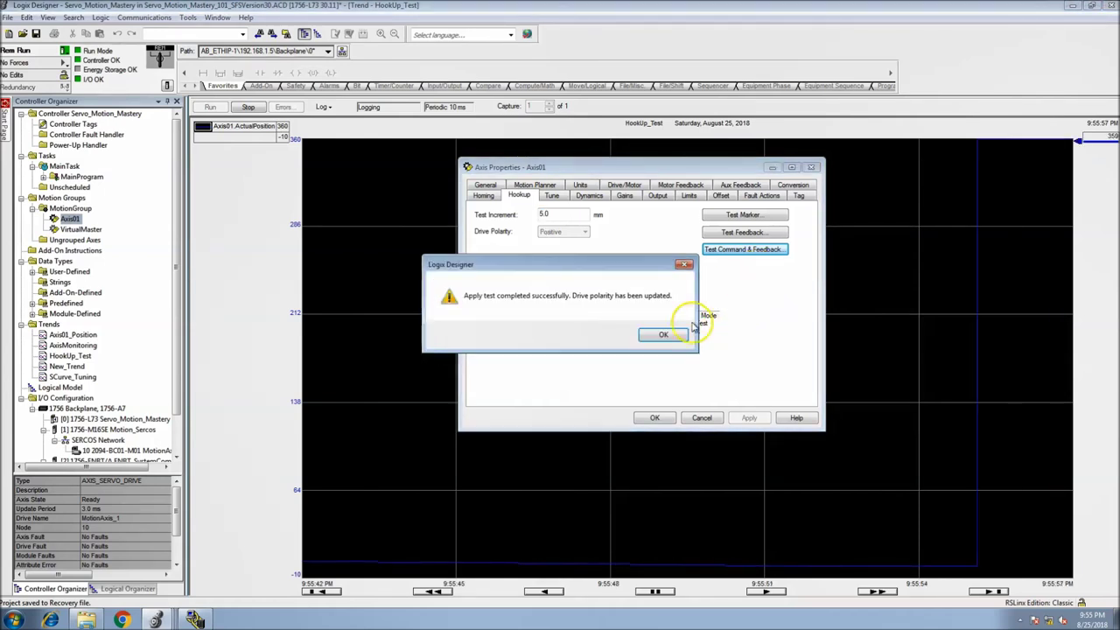
left_click(662, 334)
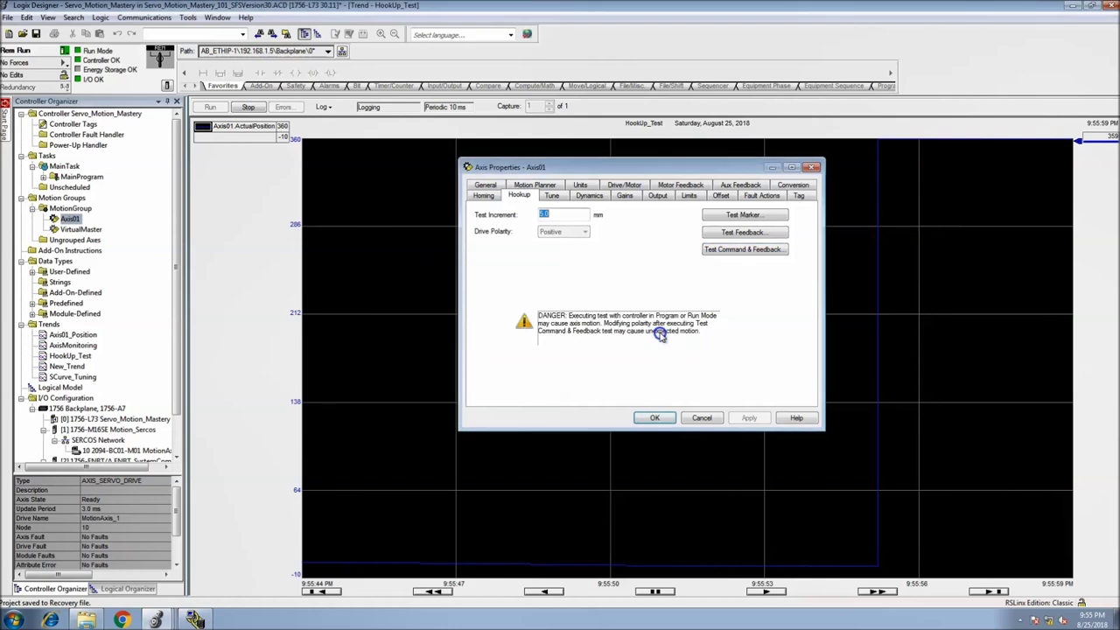
Run Axis01's command and feedback test again and verify it reaches Command Complete.
left_click(768, 251)
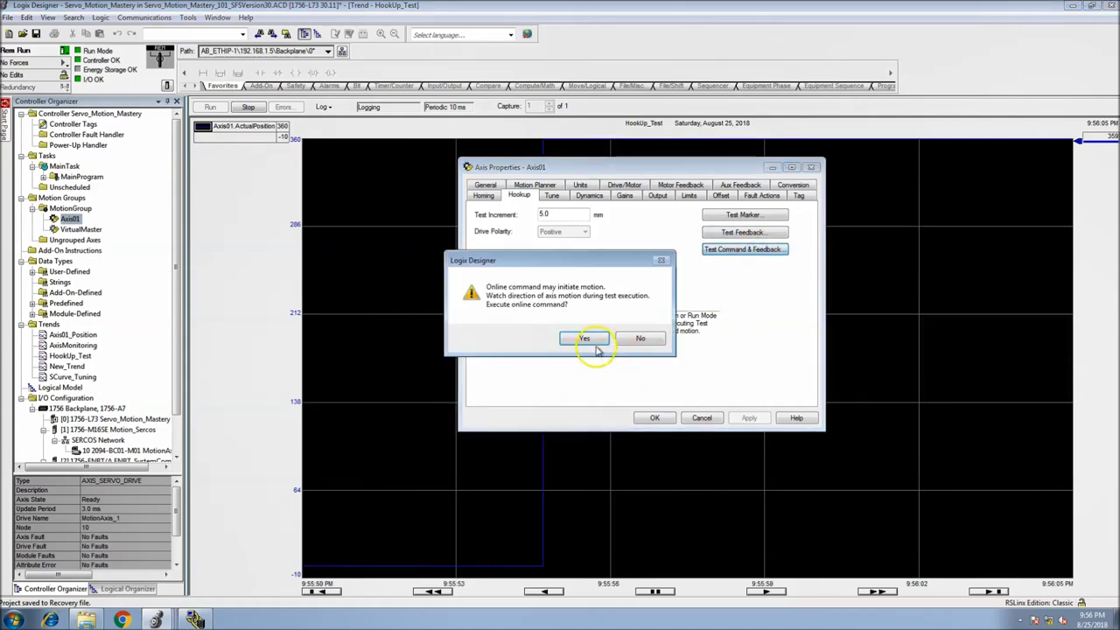
left_click(584, 341)
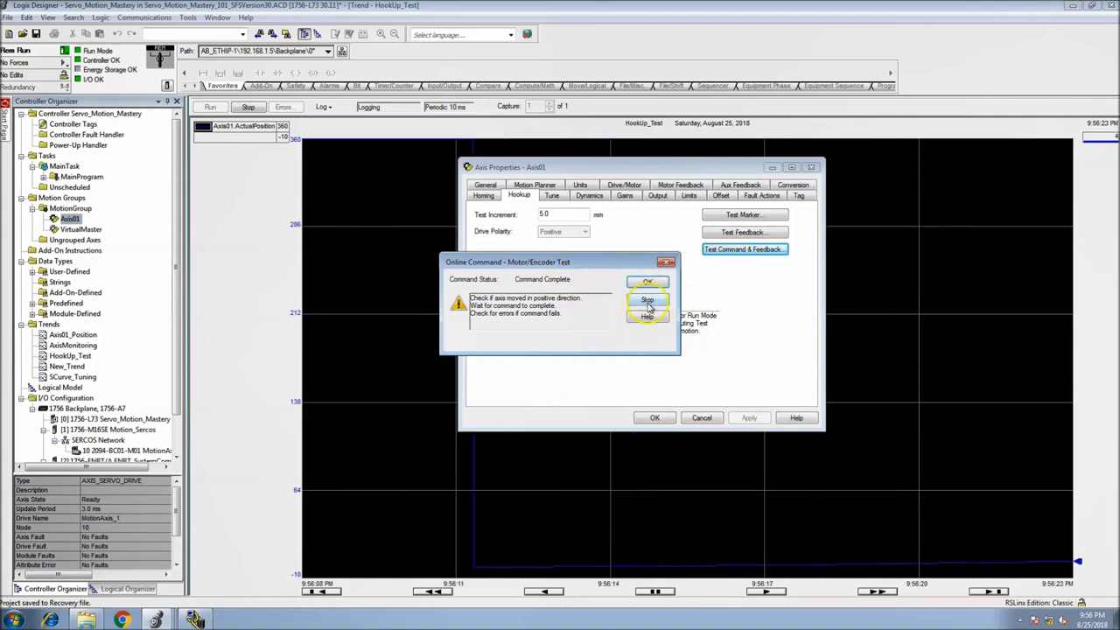
left_click(647, 282)
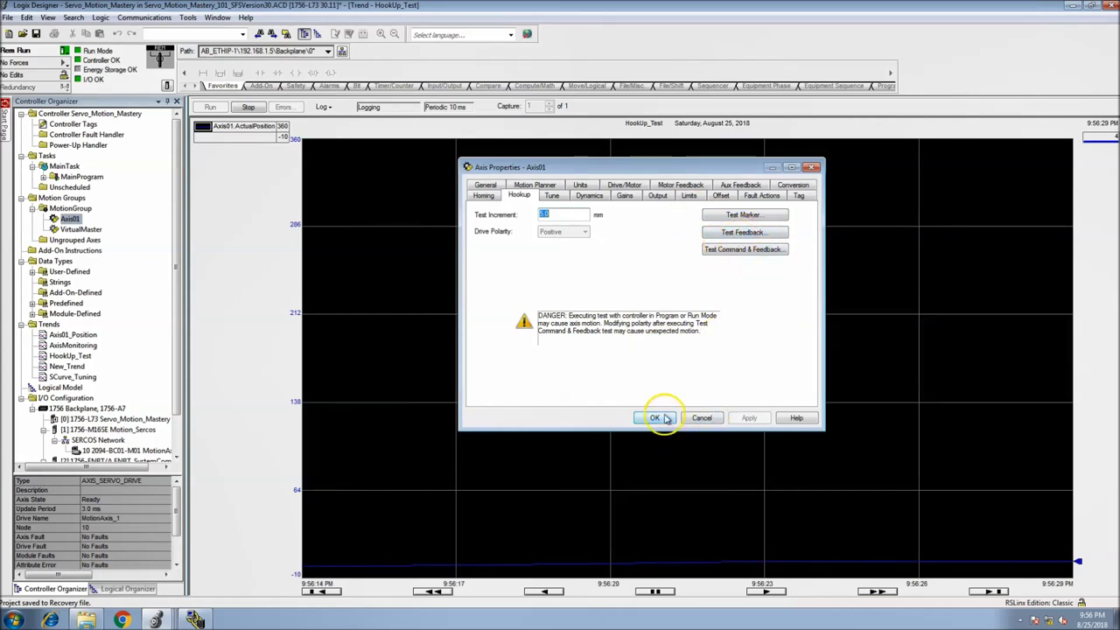
left_click(535, 218)
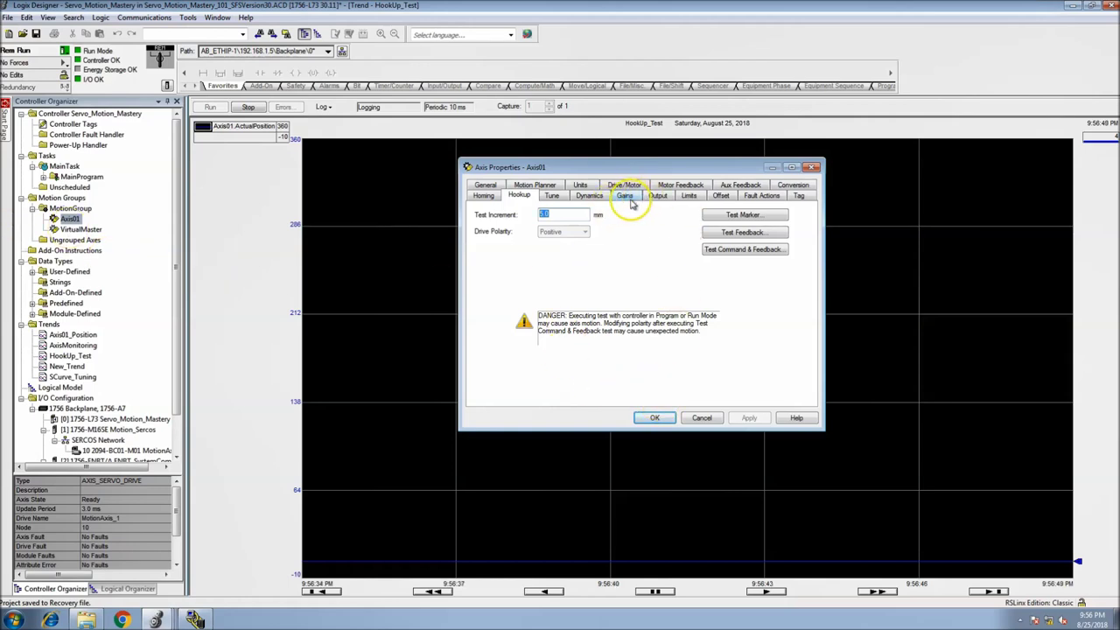
left_click(809, 186)
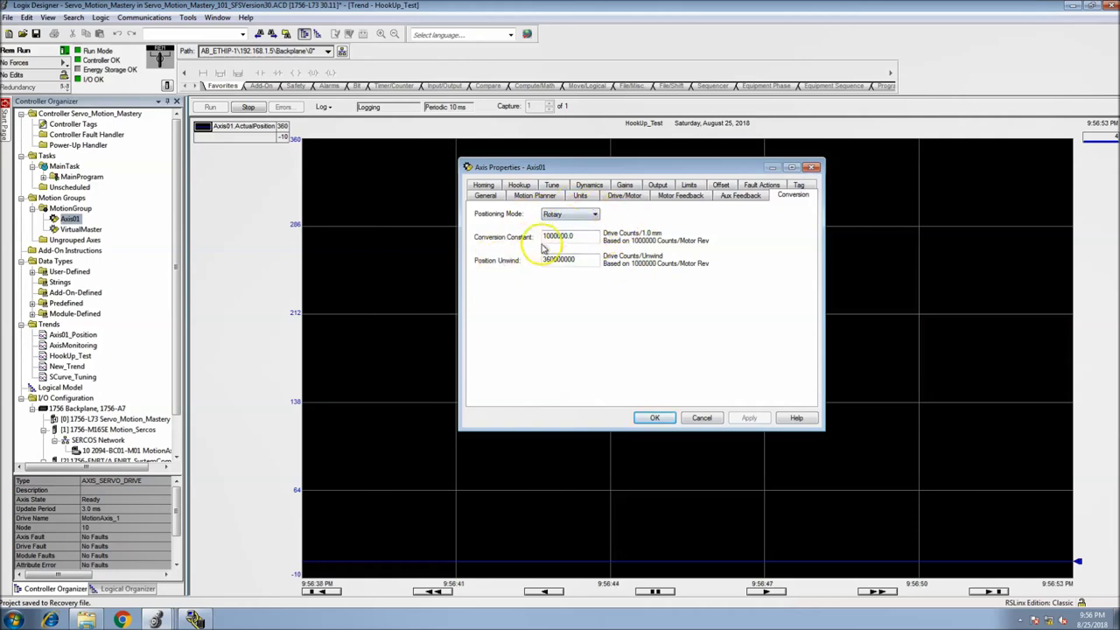
left_click(625, 196)
left_click(518, 185)
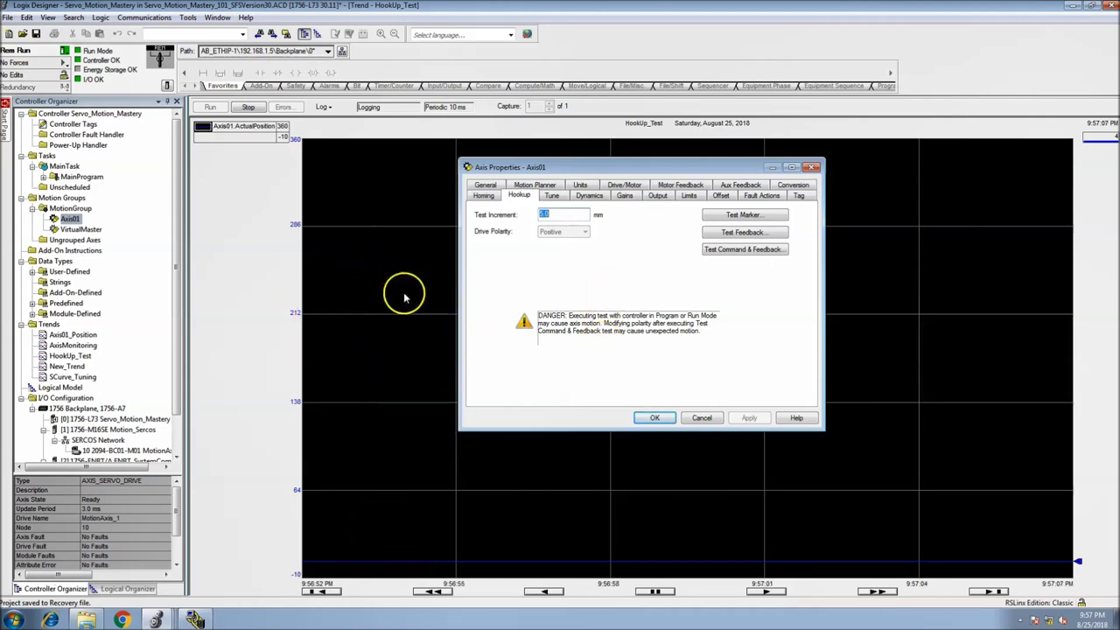
Change the HookUp_Test chart's Y-axis limits from Custom (max 360) to Automatic best fit.
left_click(296, 328)
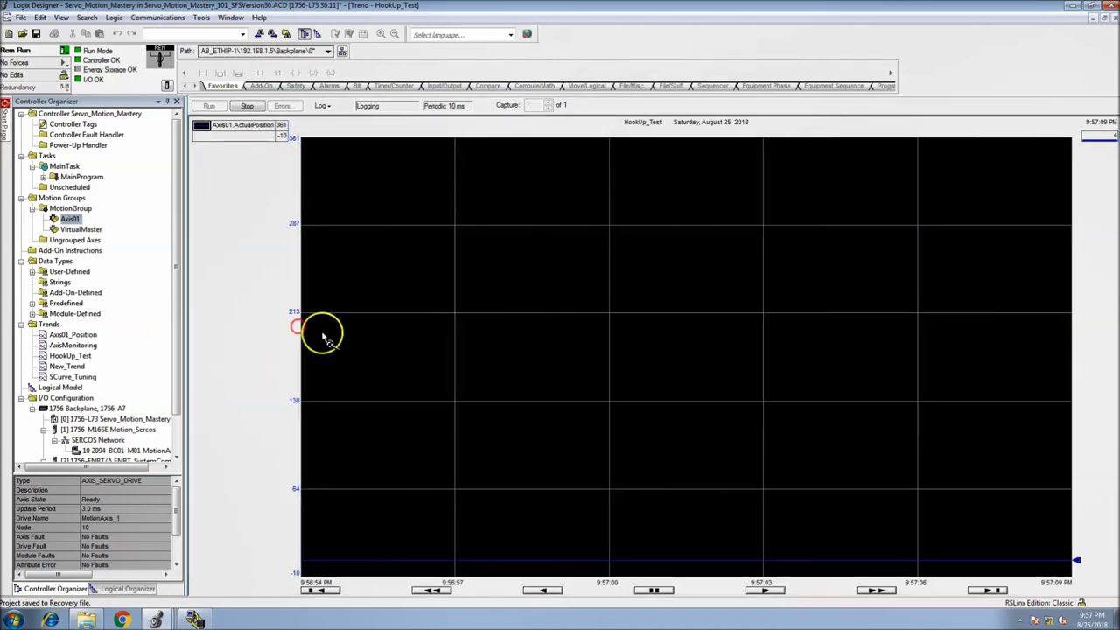
right_click(367, 337)
left_click(400, 430)
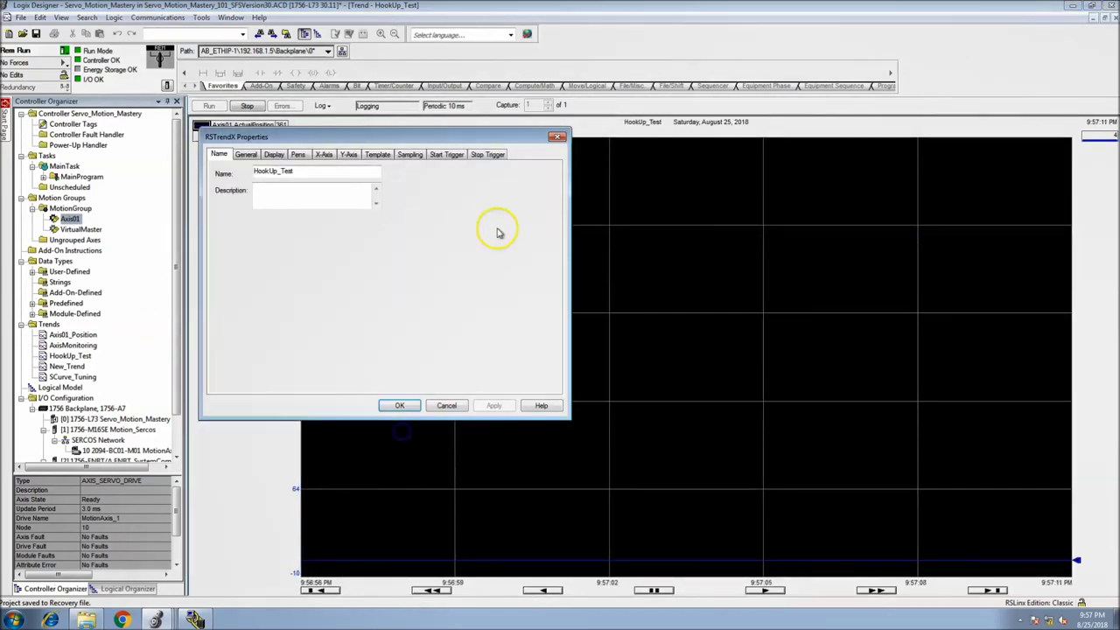
left_click(348, 154)
double_click(358, 279)
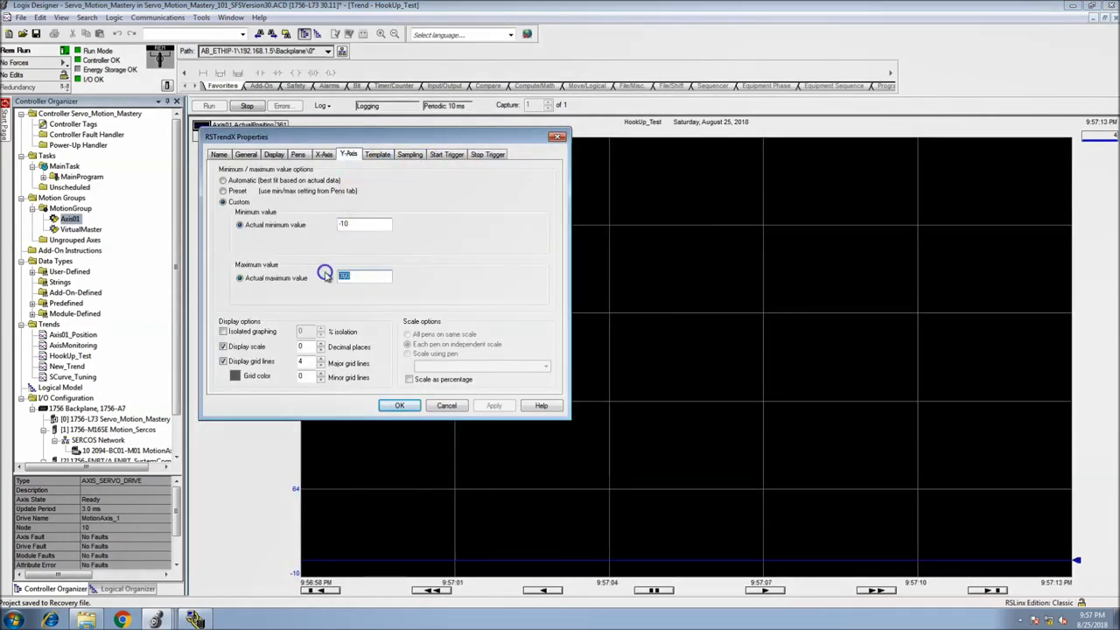
left_click(223, 181)
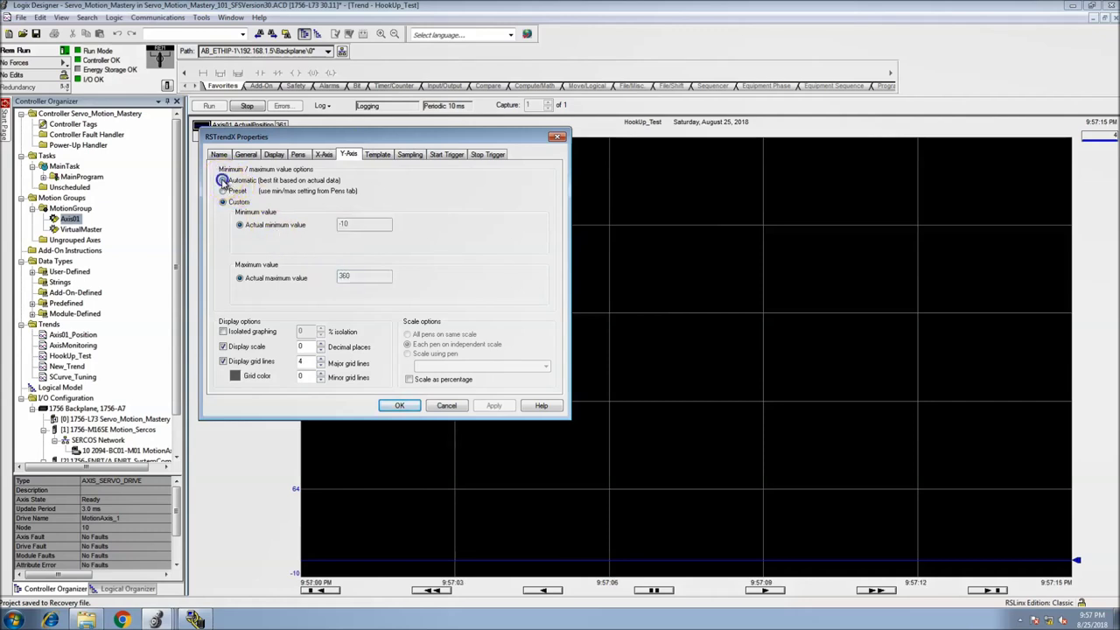
left_click(493, 409)
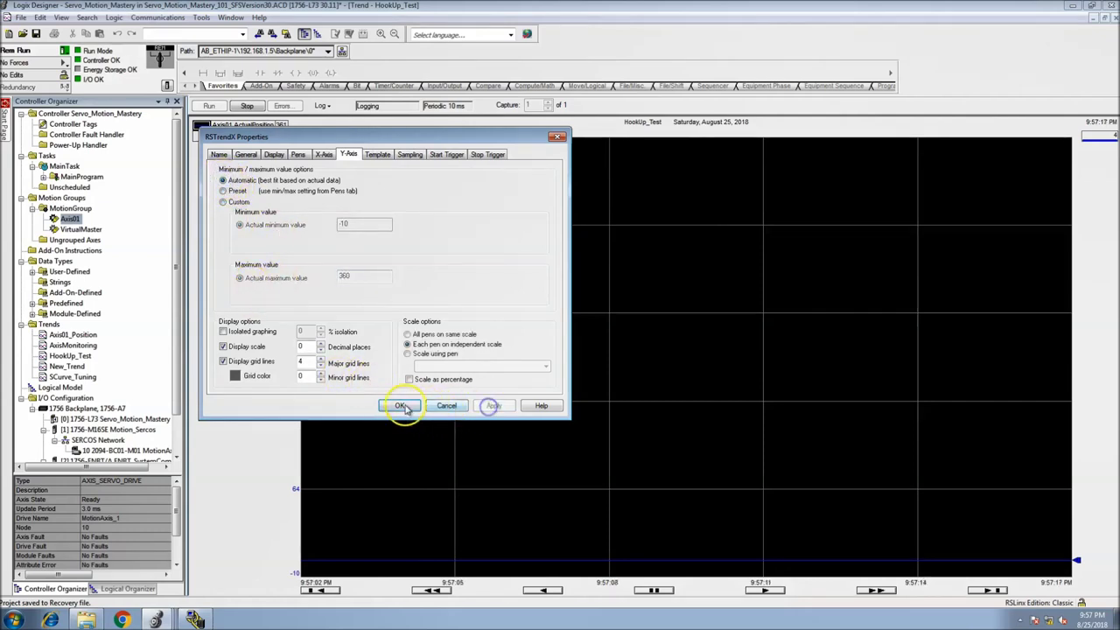
left_click(400, 406)
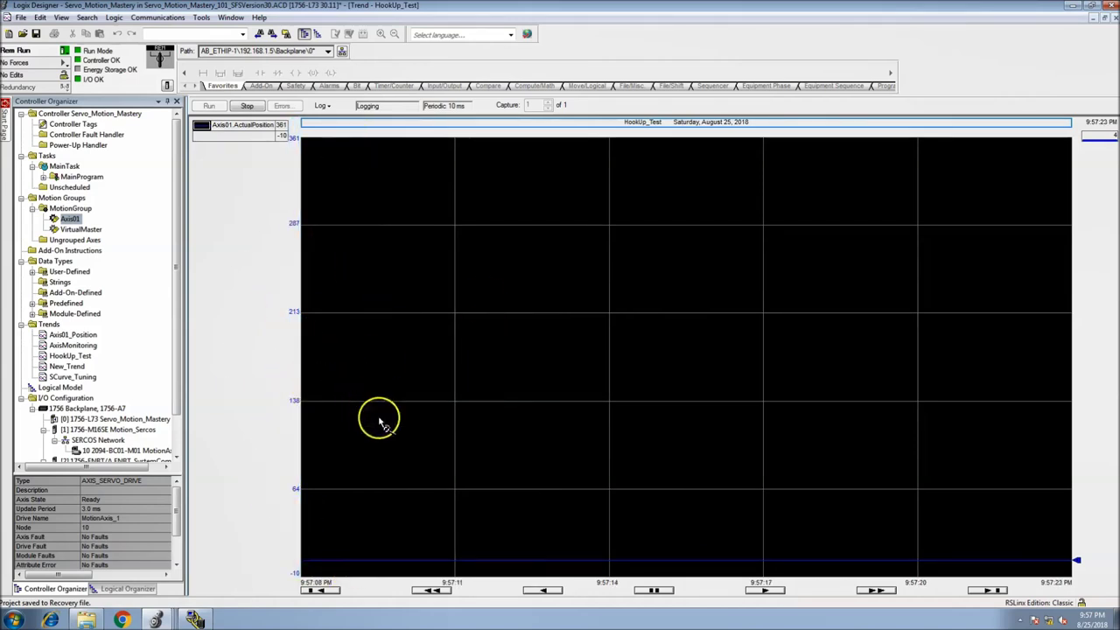
Reopen Axis01's properties from MotionGroup in the Controller Organizer, showing the Hookup page.
double_click(70, 218)
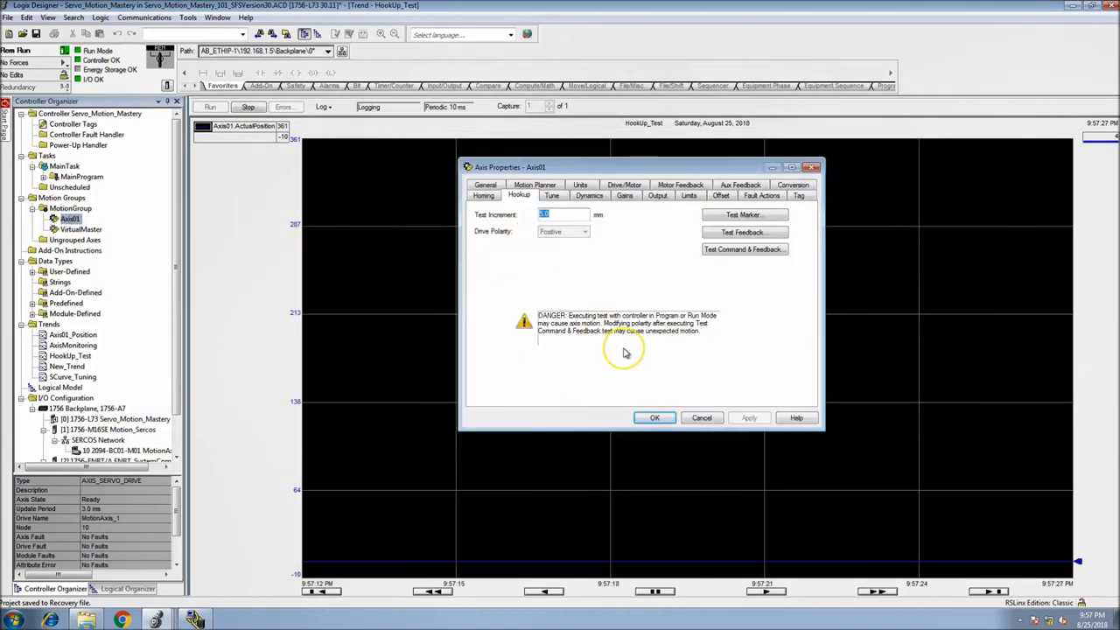